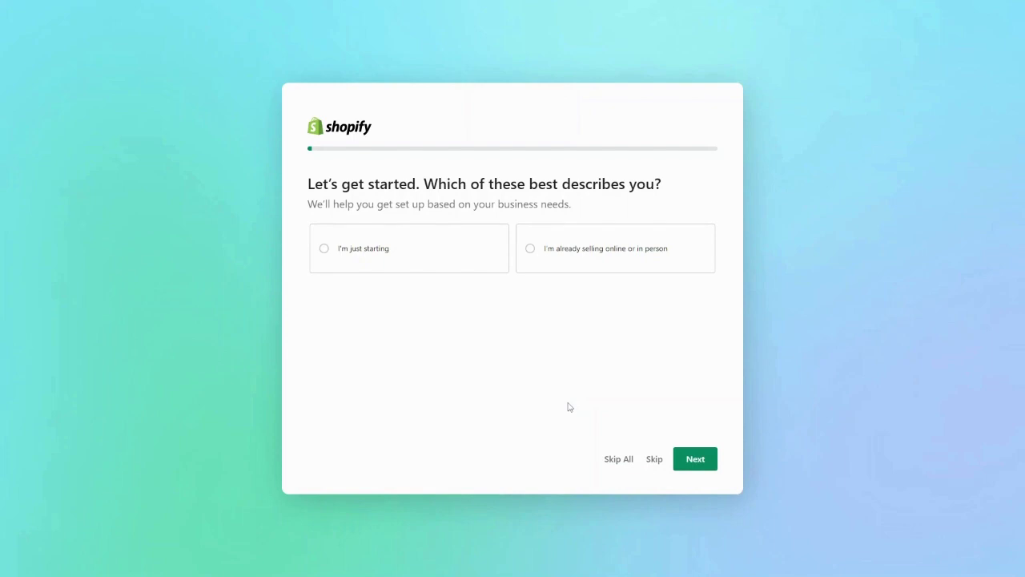
Answer the onboarding questions with "I'm just starting", "An online store" and "Products I buy or make myself", and continue with the existing account.
click(424, 266)
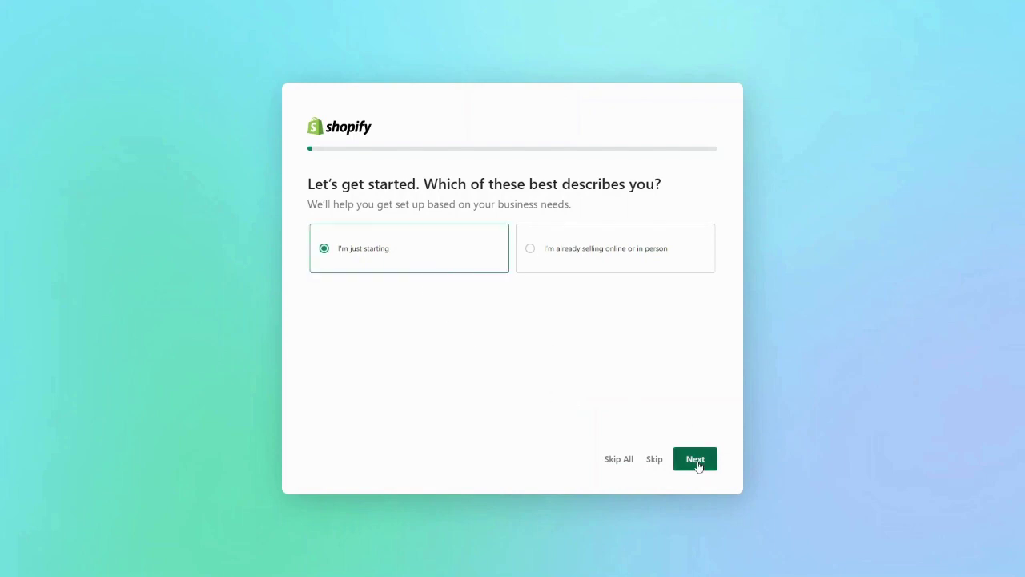
click(697, 463)
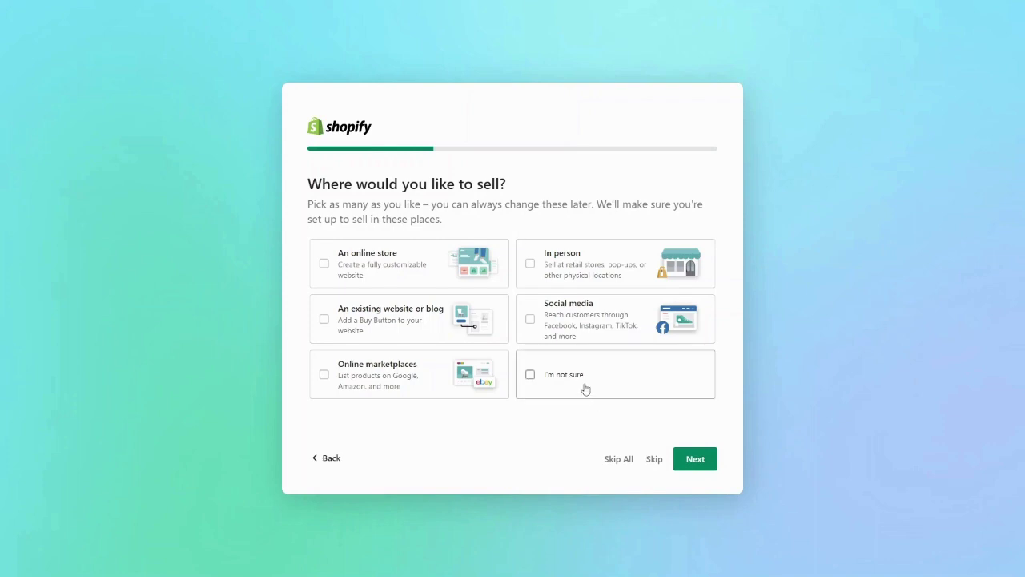
click(412, 272)
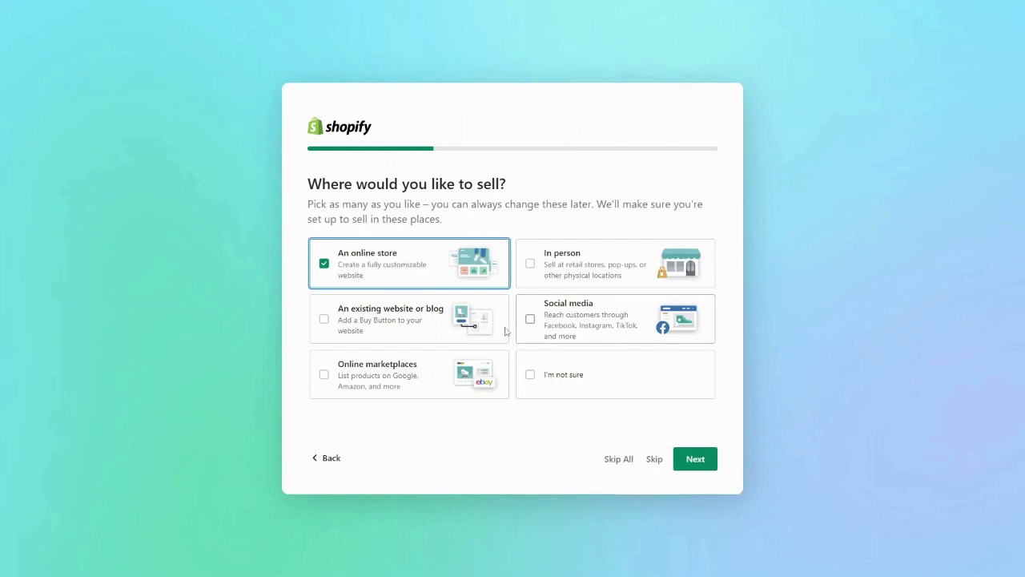
click(695, 458)
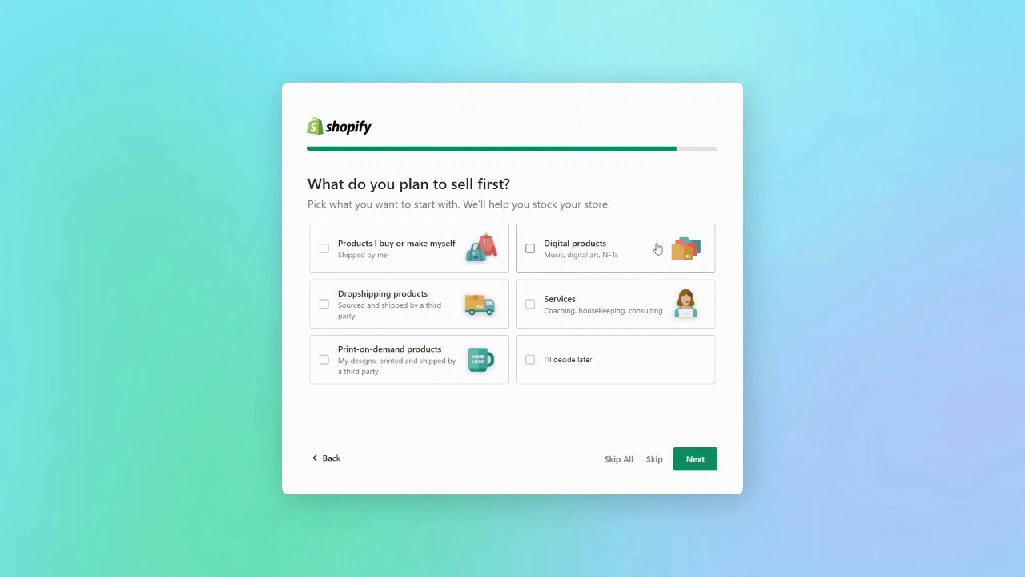
click(409, 263)
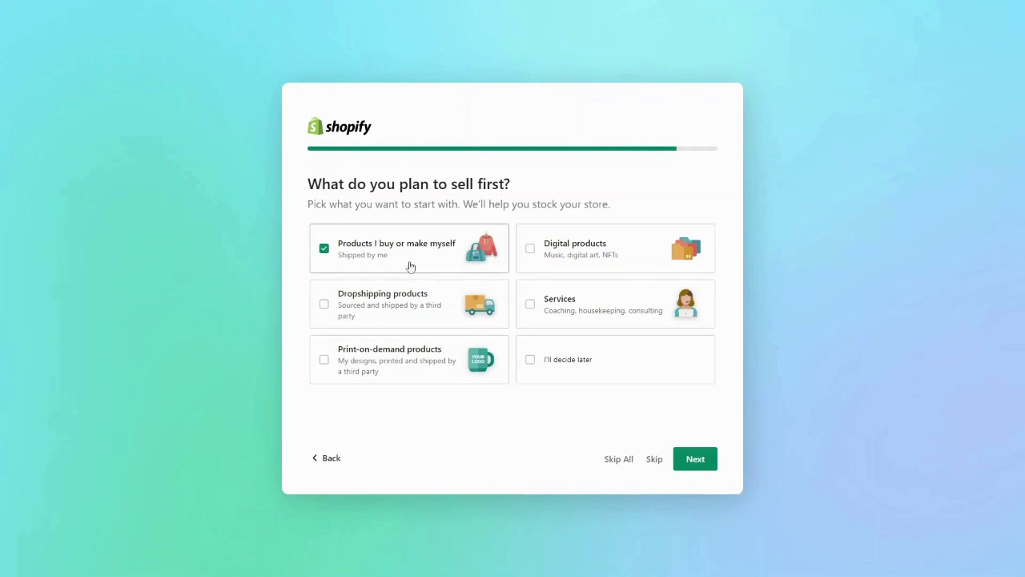
click(701, 469)
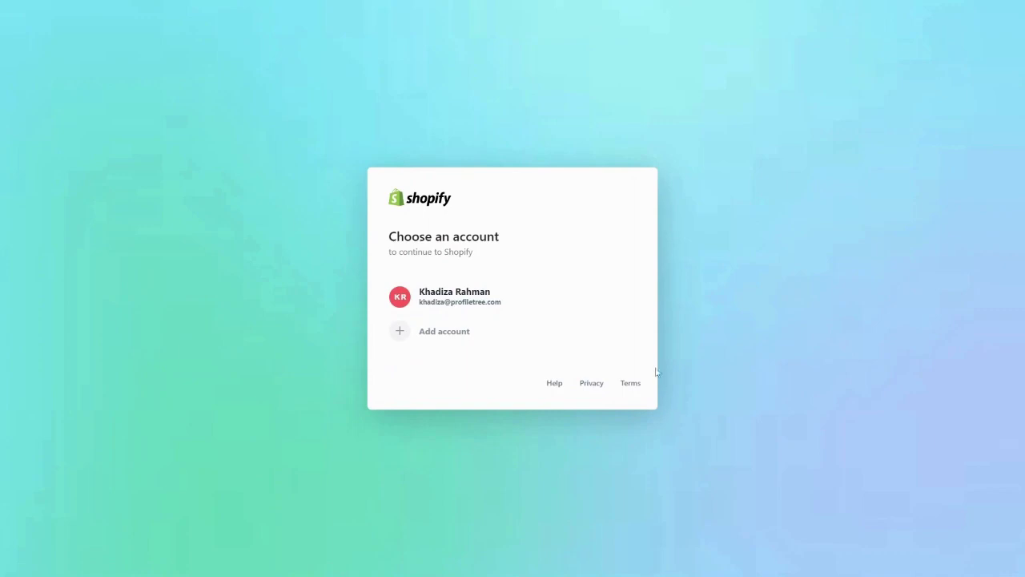
click(515, 302)
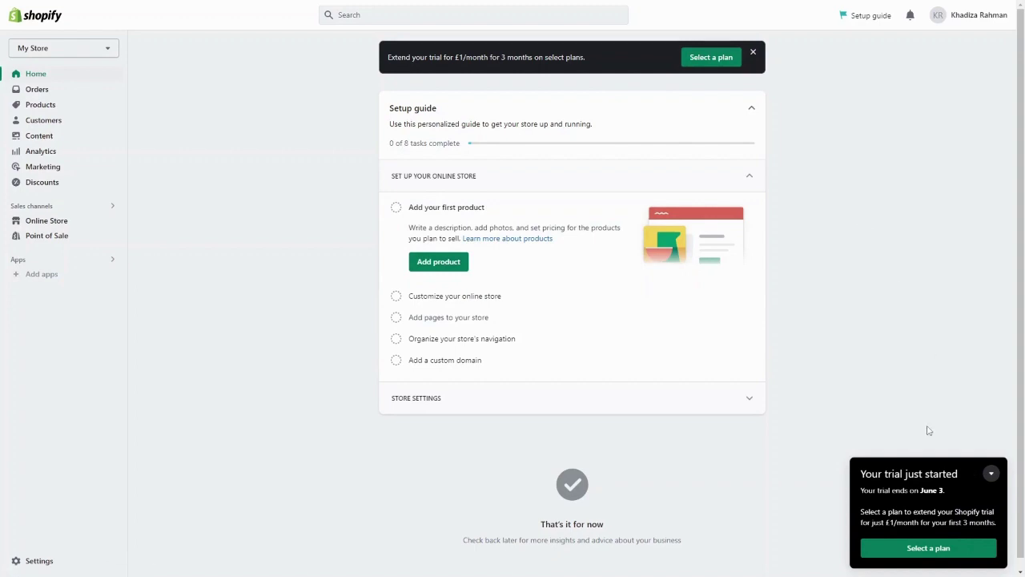
Collapse the trial notice and open the form for adding a new product.
click(991, 473)
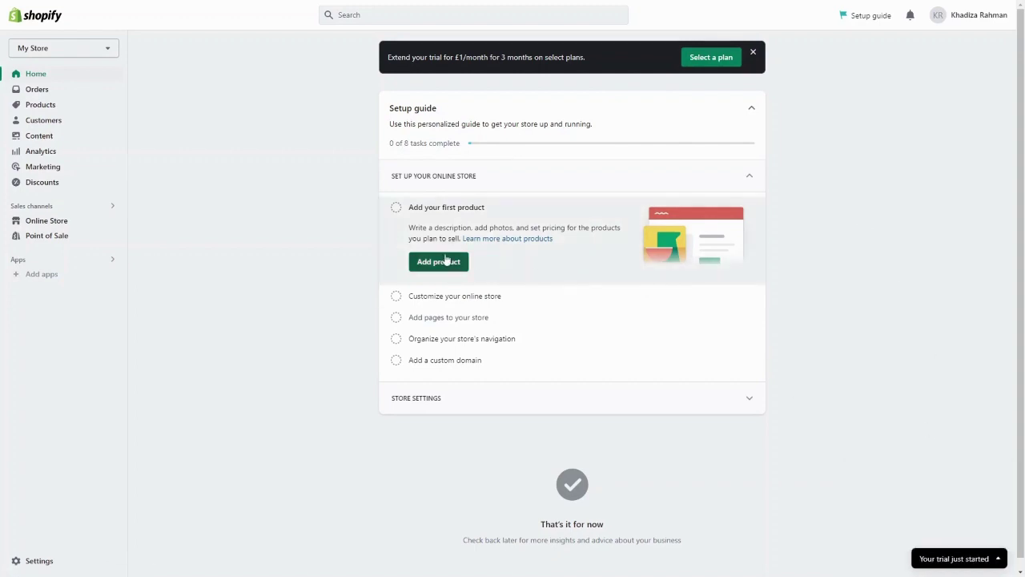
click(46, 104)
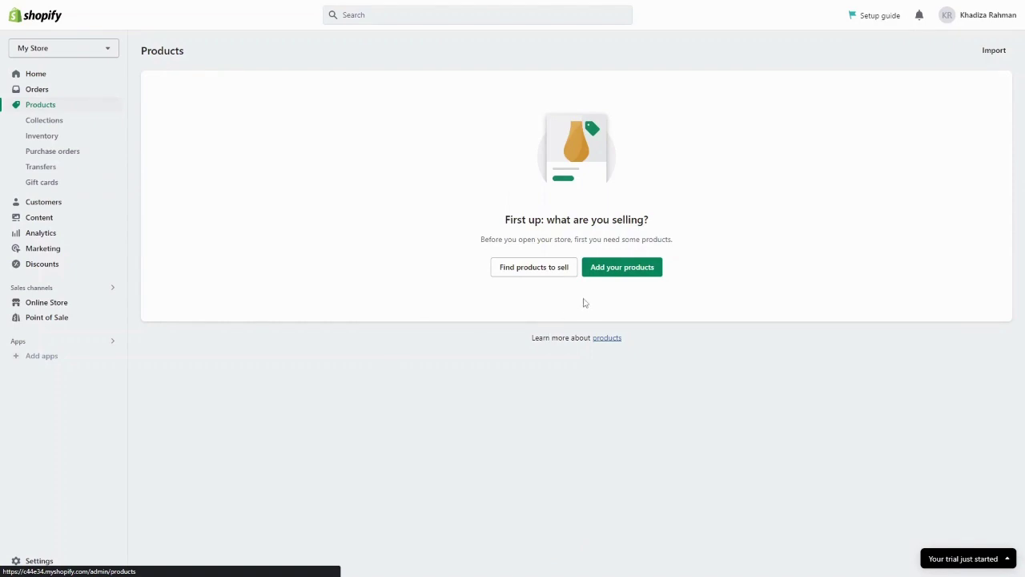
click(613, 268)
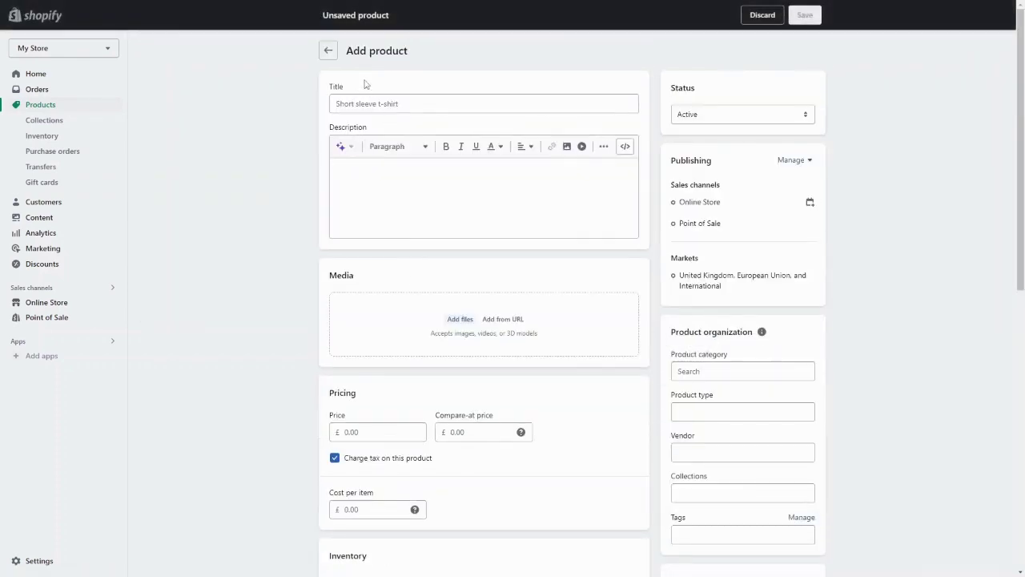
Enter White Sneakers as the new product's title.
click(368, 104)
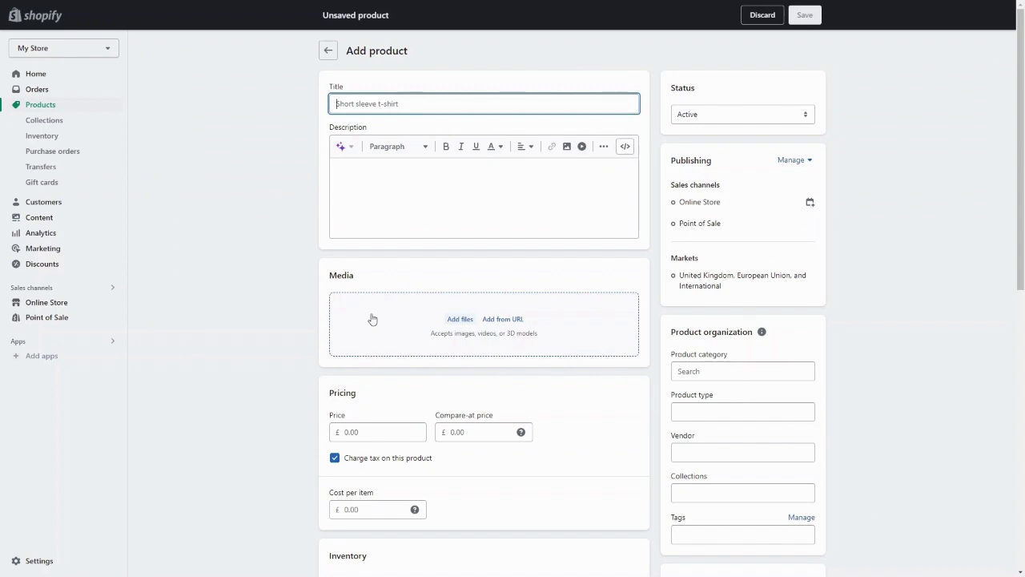
scroll(378, 401, down, 3)
scroll(508, 396, up, 3)
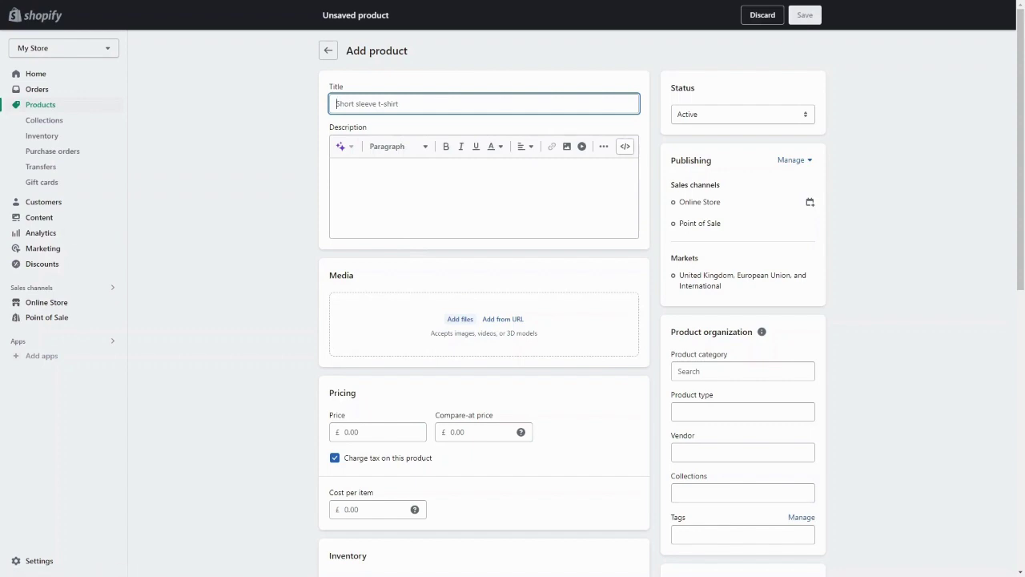
click(399, 101)
text(White )
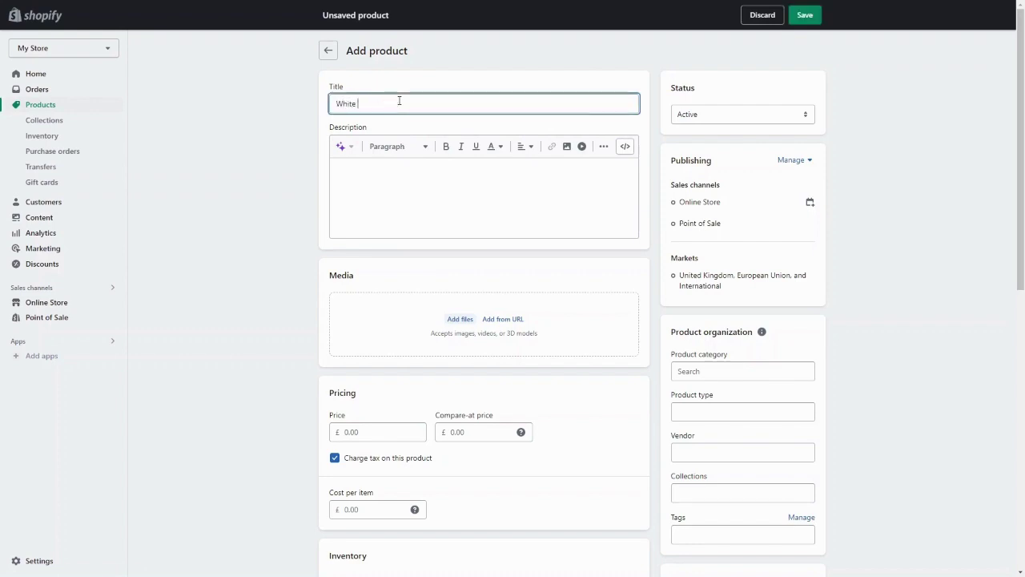
text(Sneakers)
Upload the sneaker photo from the Downloads folder to the product's media.
click(464, 322)
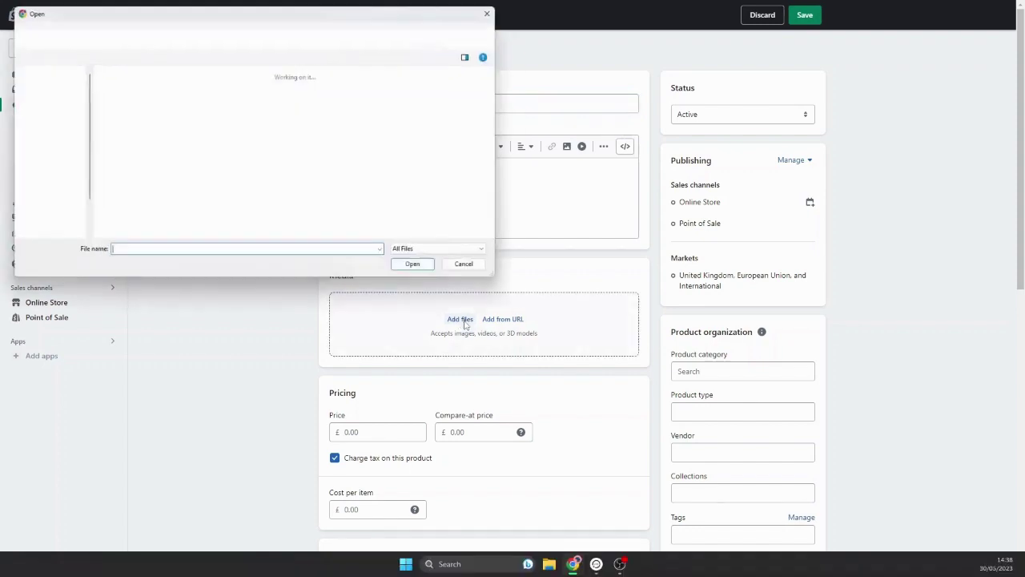
scroll(372, 198, down, 2)
scroll(371, 198, down, 5)
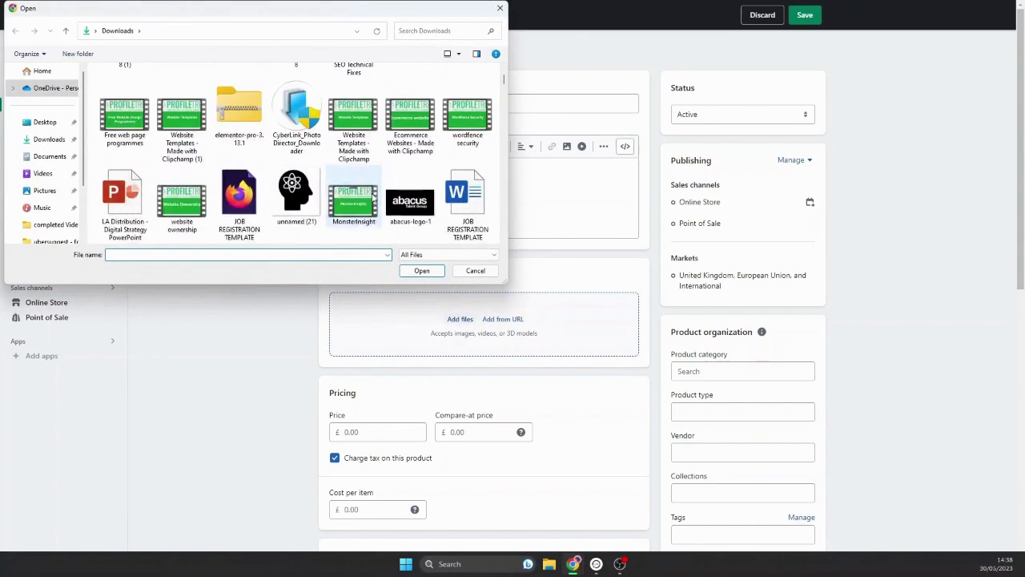
click(353, 117)
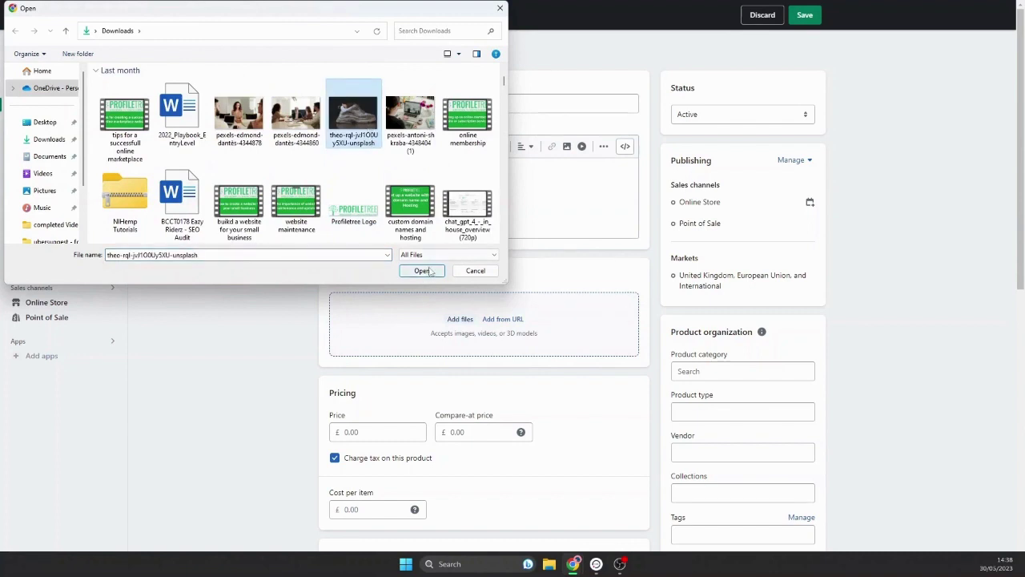
click(423, 271)
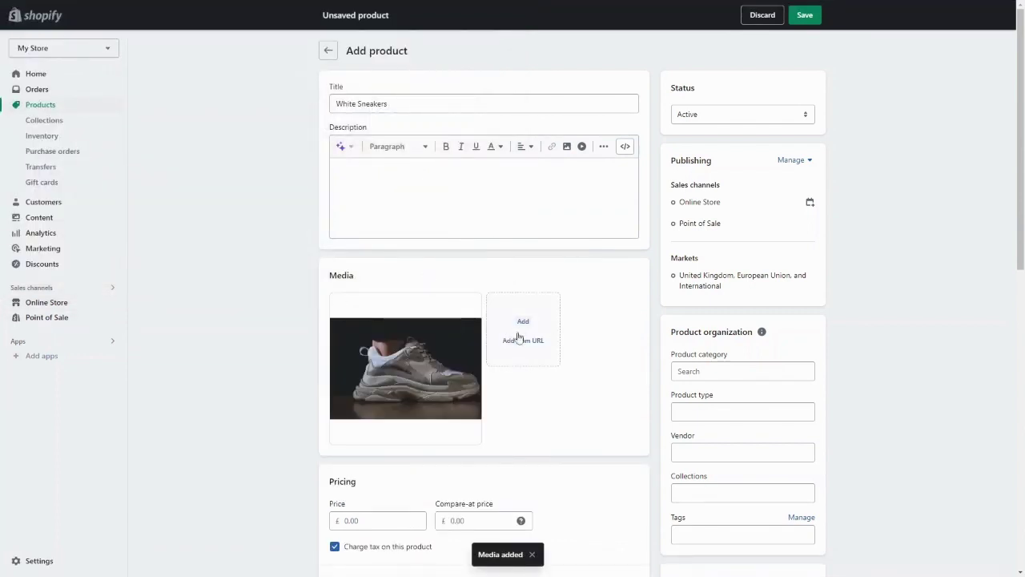
Enter "white sneakers, mens, comfy, on trend" as the features and keywords for an automatically generated product description.
scroll(479, 412, down, 1)
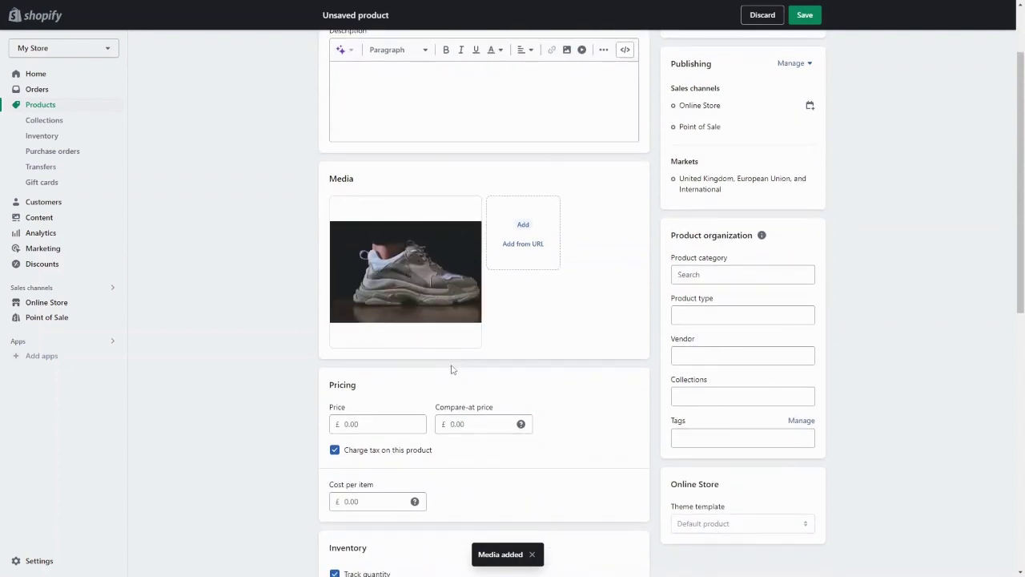
scroll(451, 369, up, 1)
click(366, 152)
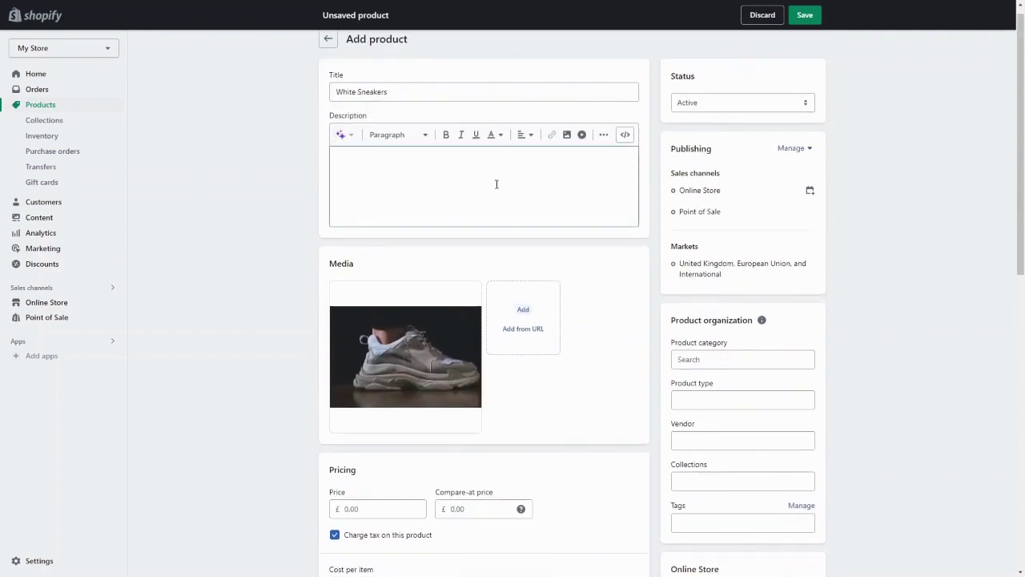
click(342, 135)
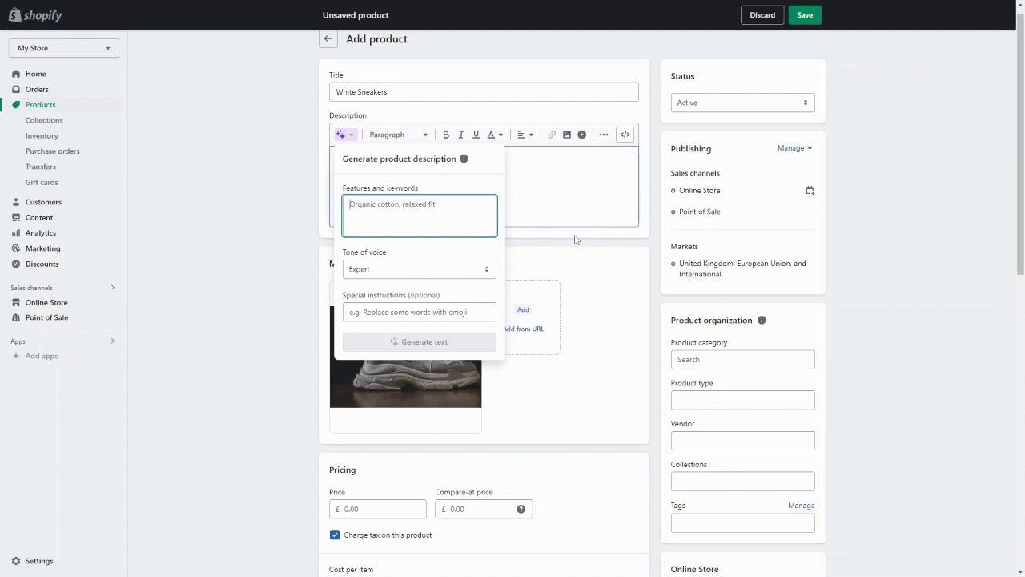
text(white sn)
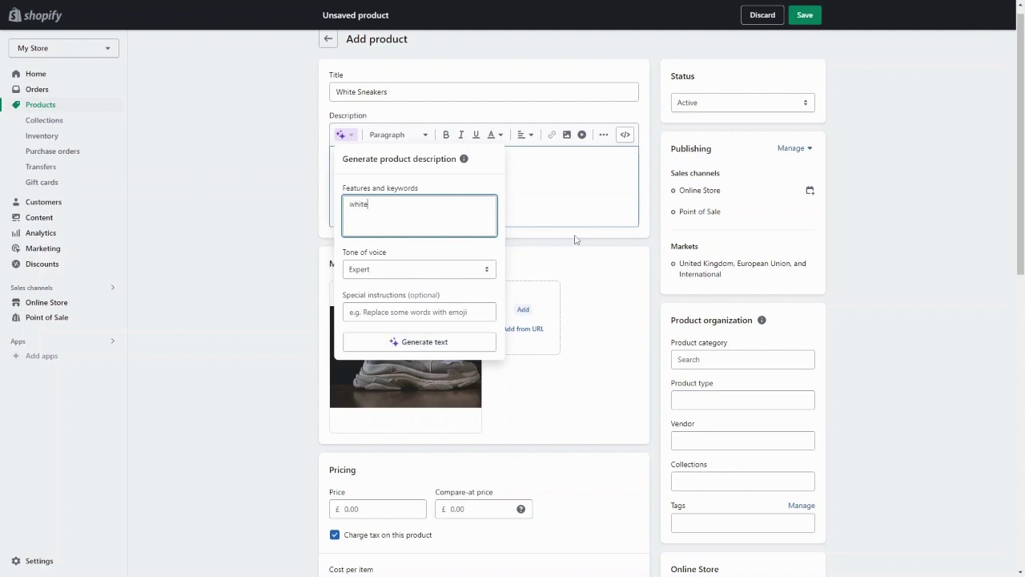
key(BackSpace)
text(neakers)
key(BackSpace)
key(BackSpace)
key(BackSpace)
text(ers, mens, comfy, o)
key(BackSpace)
text(on trend)
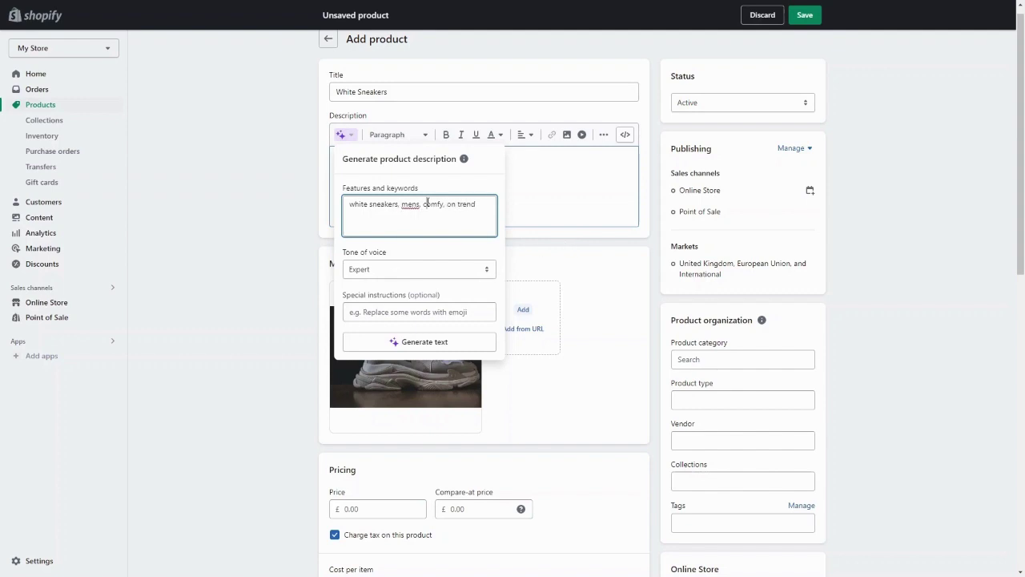
Generate the product description in the Expert tone of voice and keep the suggested text.
click(399, 272)
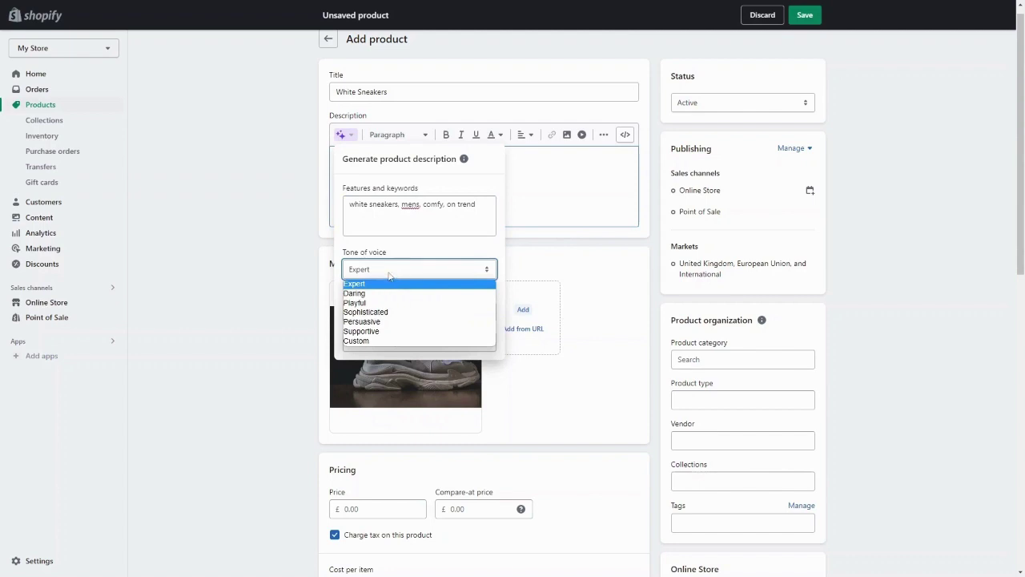
click(389, 283)
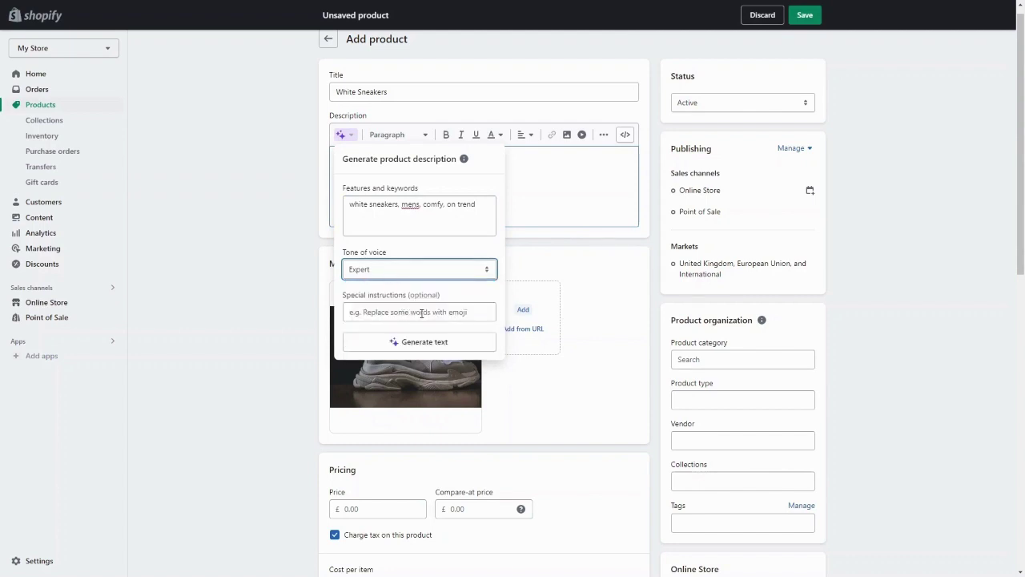
click(453, 346)
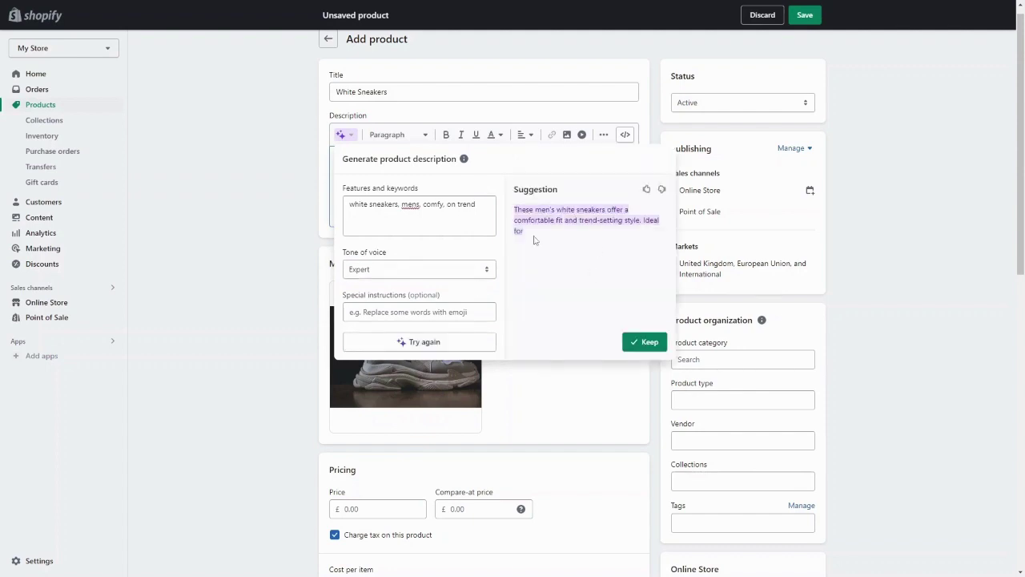
click(653, 343)
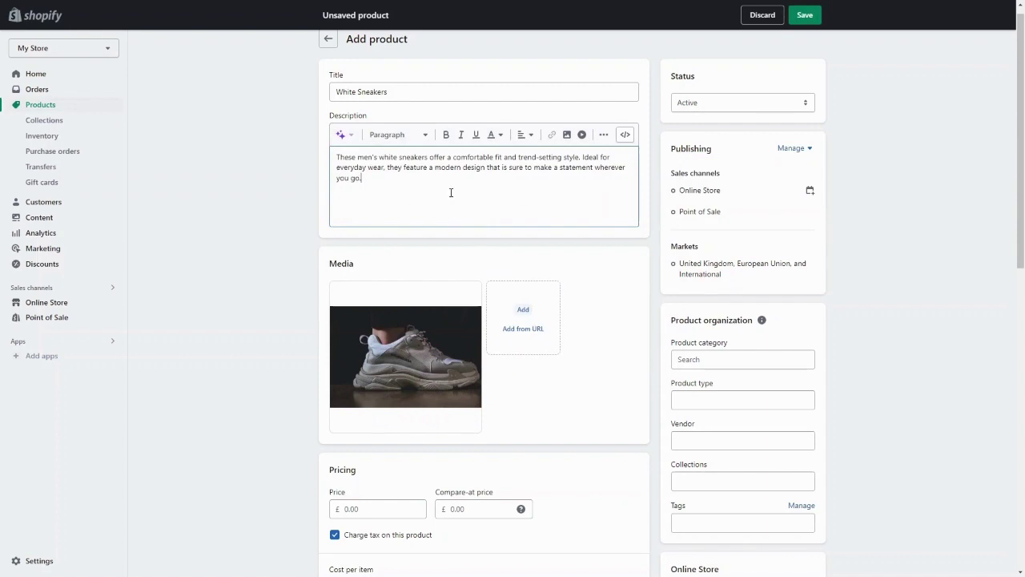
Set the product's price to £25.00.
scroll(451, 192, down, 3)
click(399, 245)
text(25)
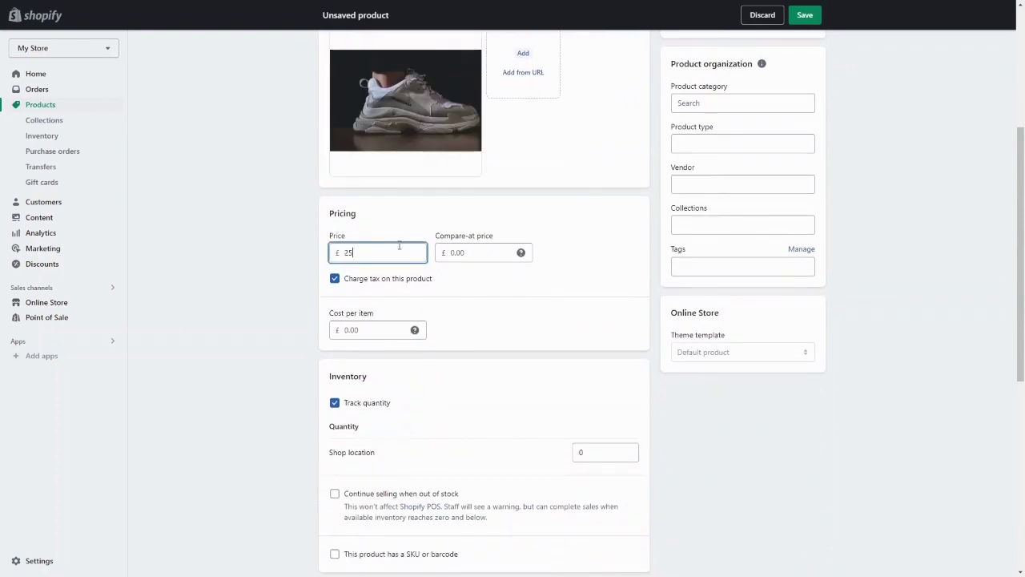
text(.00)
click(486, 293)
Try a compare-at price of £15.00 for the product and clear the value again.
click(457, 252)
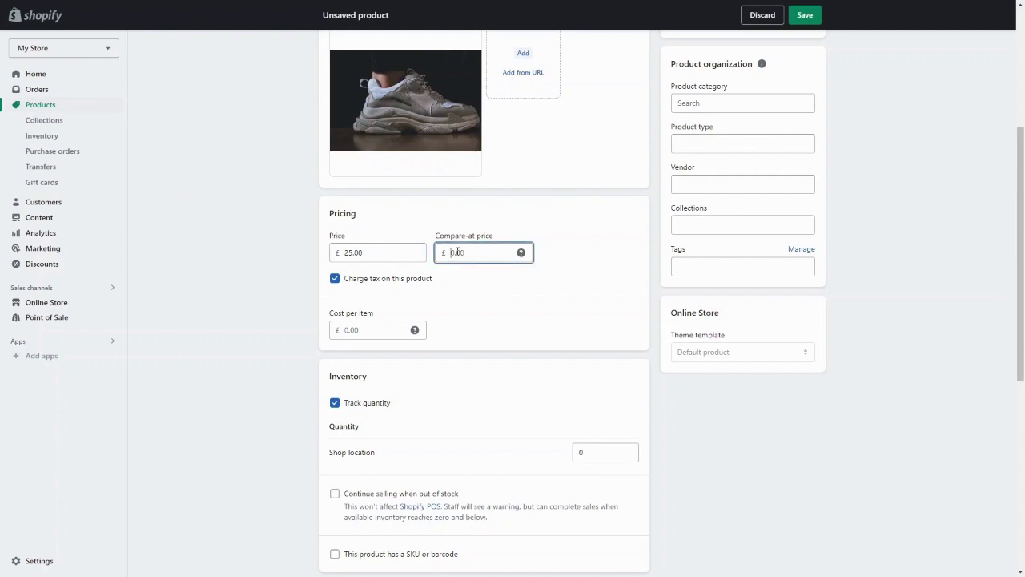
text(15.00)
click(484, 295)
scroll(479, 276, up, 3)
scroll(474, 250, down, 2)
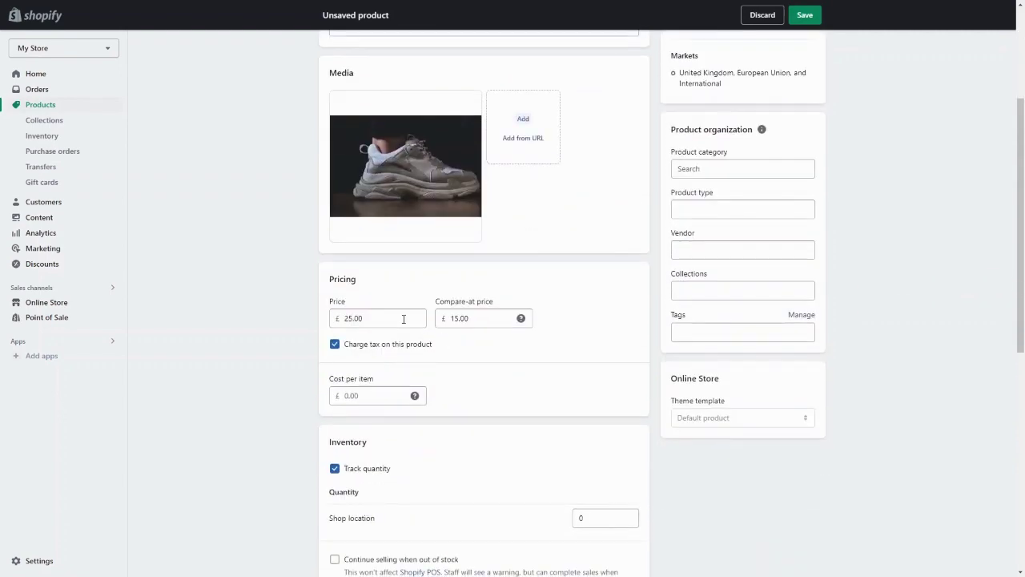
click(480, 319)
key(ctrl+a)
key(BackSpace)
click(256, 377)
Set the shop location's stock quantity to 50, with quantity tracking on and continued selling when out of stock off.
scroll(372, 430, down, 2)
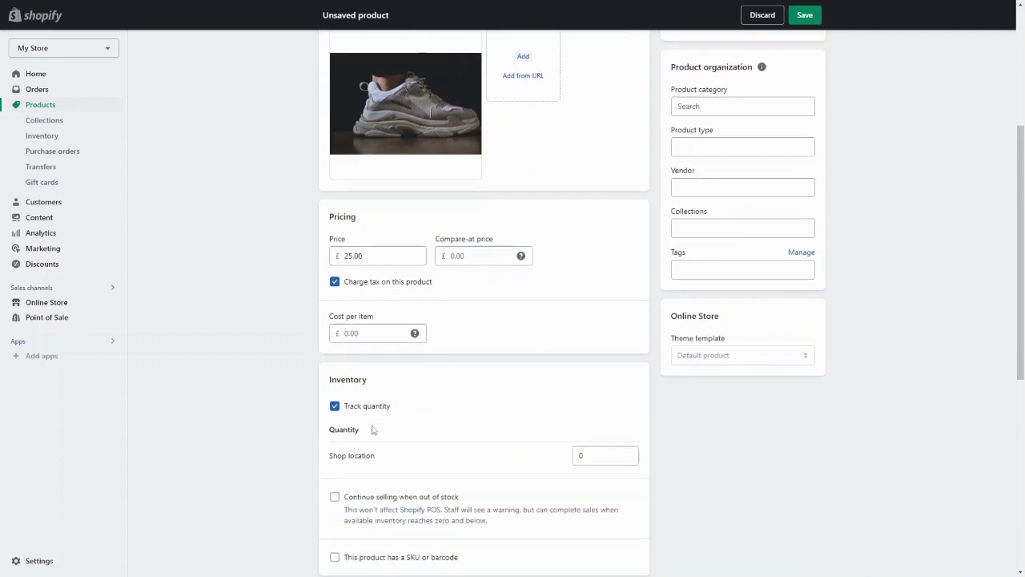
scroll(373, 430, down, 1)
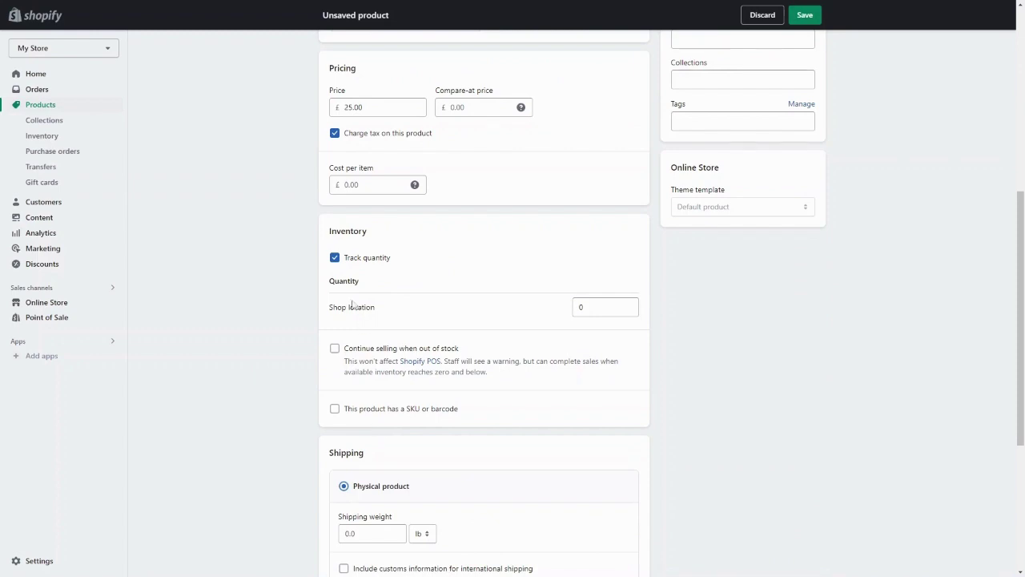
click(335, 258)
click(335, 258)
click(594, 303)
text(50)
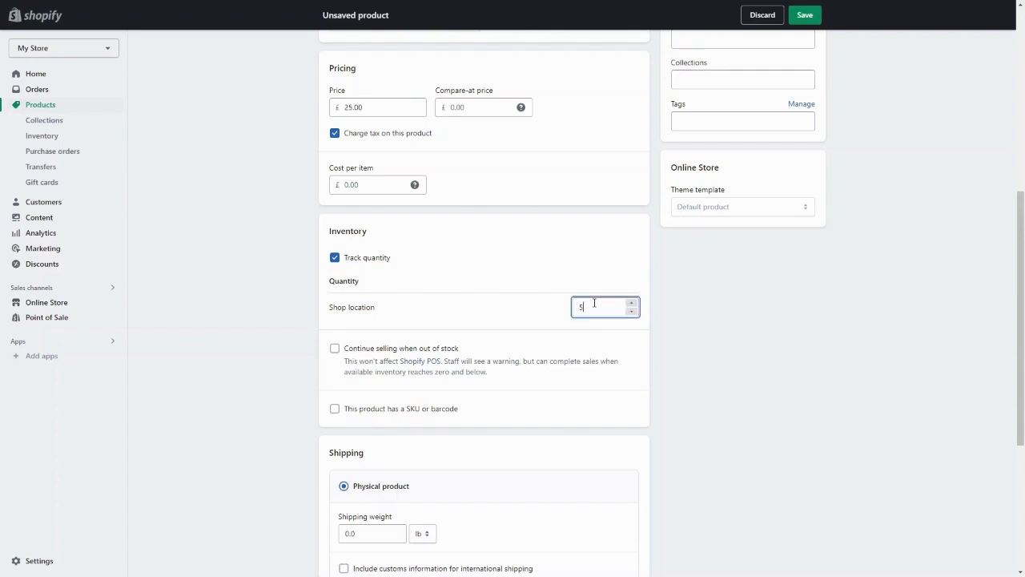
click(335, 350)
click(334, 357)
Add a Size option to the product's variants with the values 8, 9 and 10.
scroll(335, 358, down, 3)
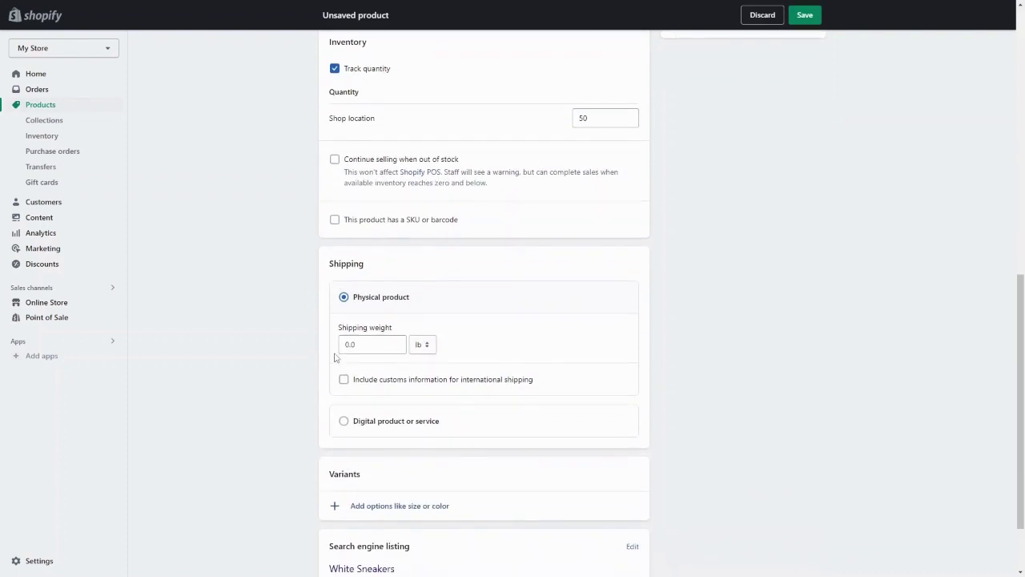
scroll(335, 358, down, 2)
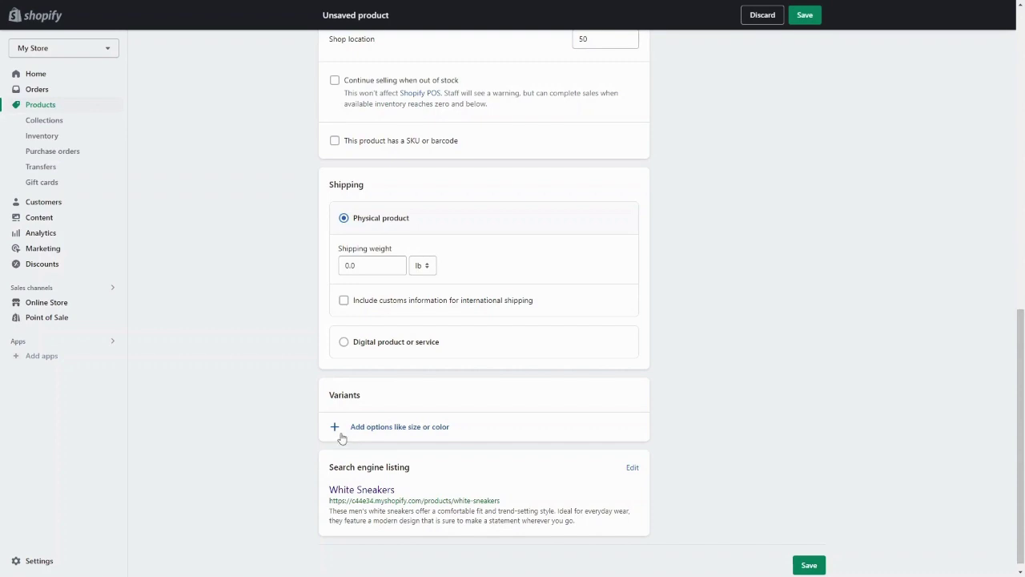
click(341, 437)
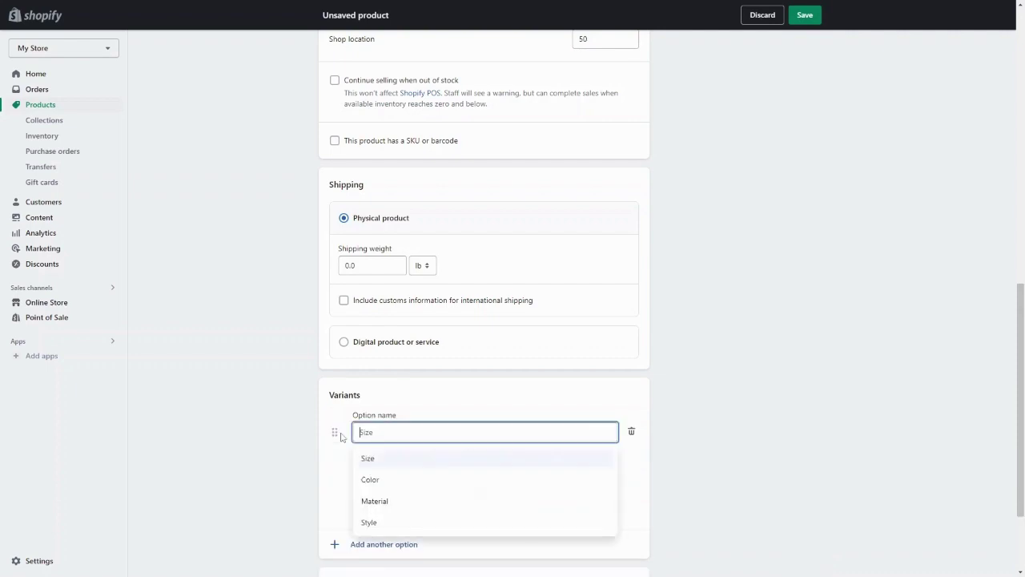
click(385, 462)
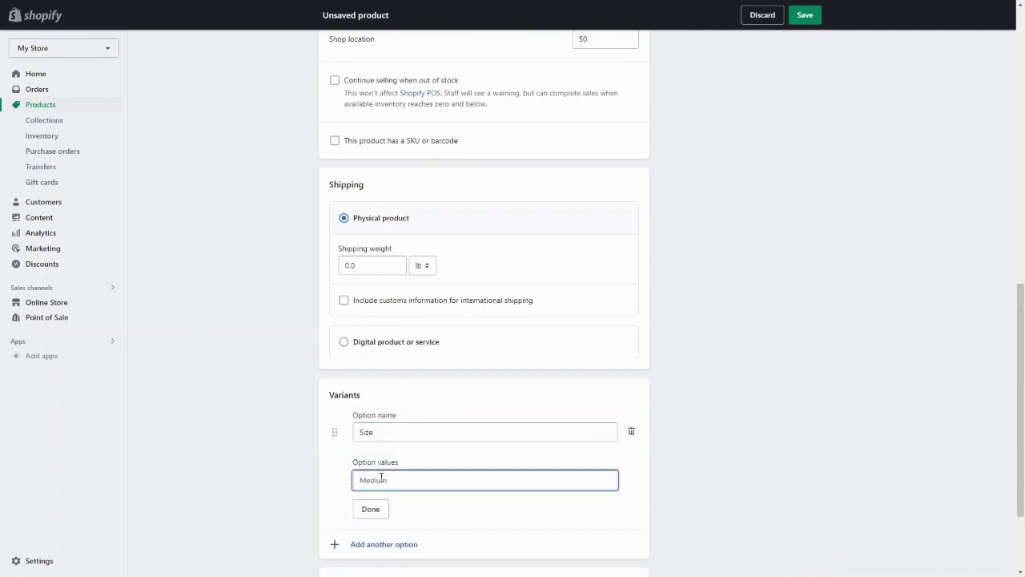
text(S)
key(Return)
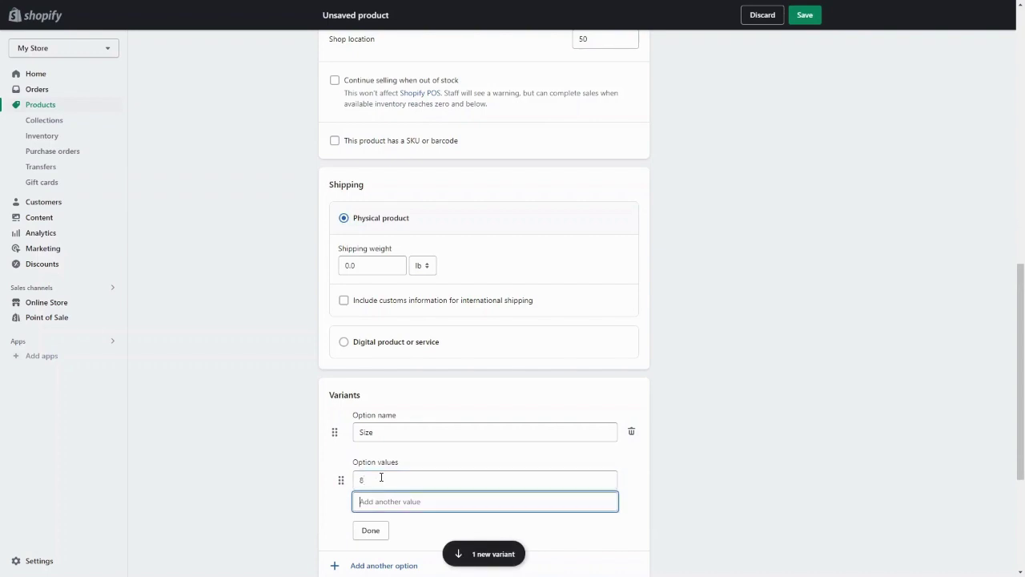
text(9)
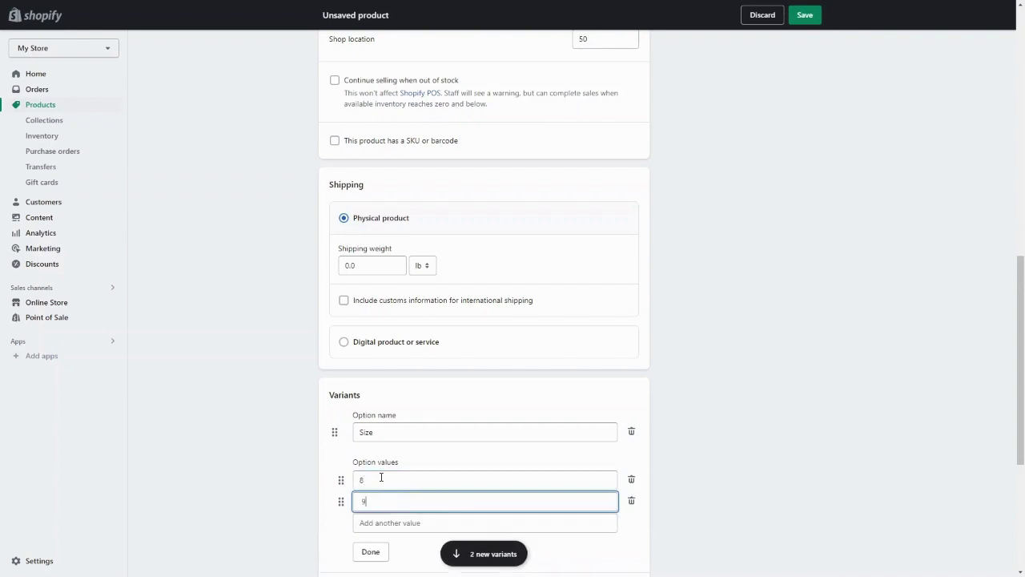
click(390, 529)
text(10)
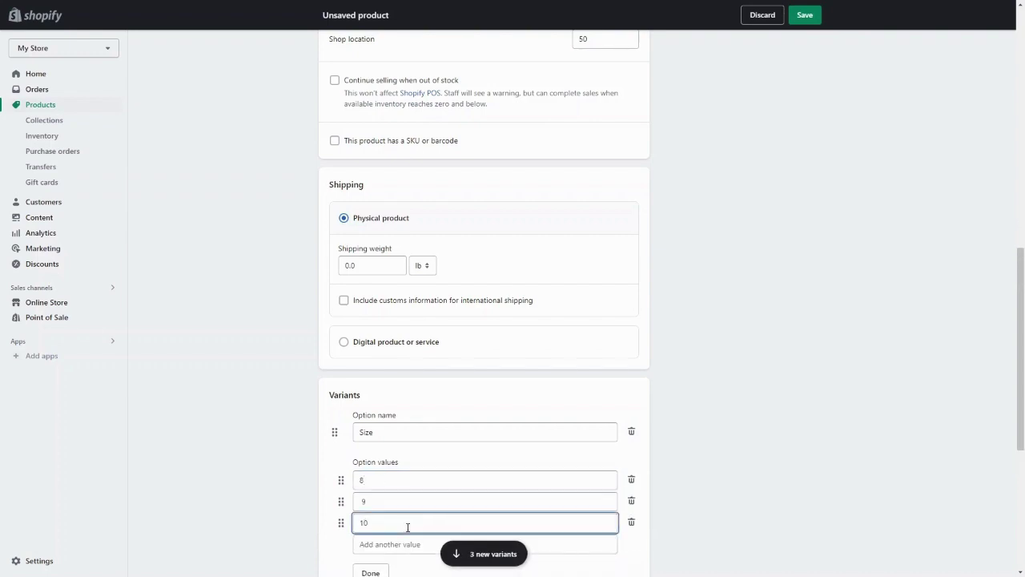
scroll(408, 526, down, 1)
click(370, 473)
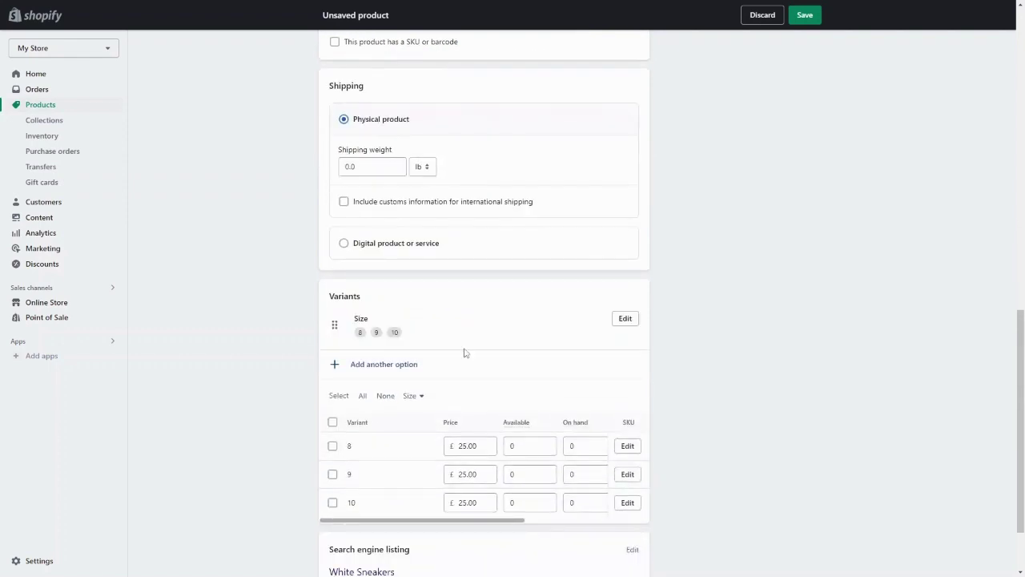
Set the available quantity to 12 for size 8, 5 for size 9 and 20 for size 10.
scroll(465, 352, down, 1)
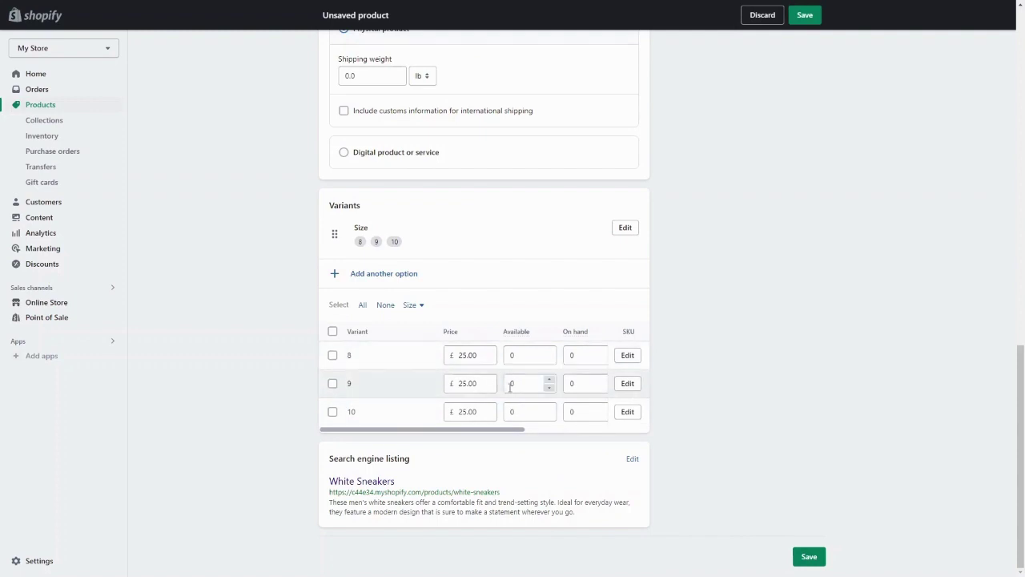
click(525, 355)
click(471, 356)
text(20)
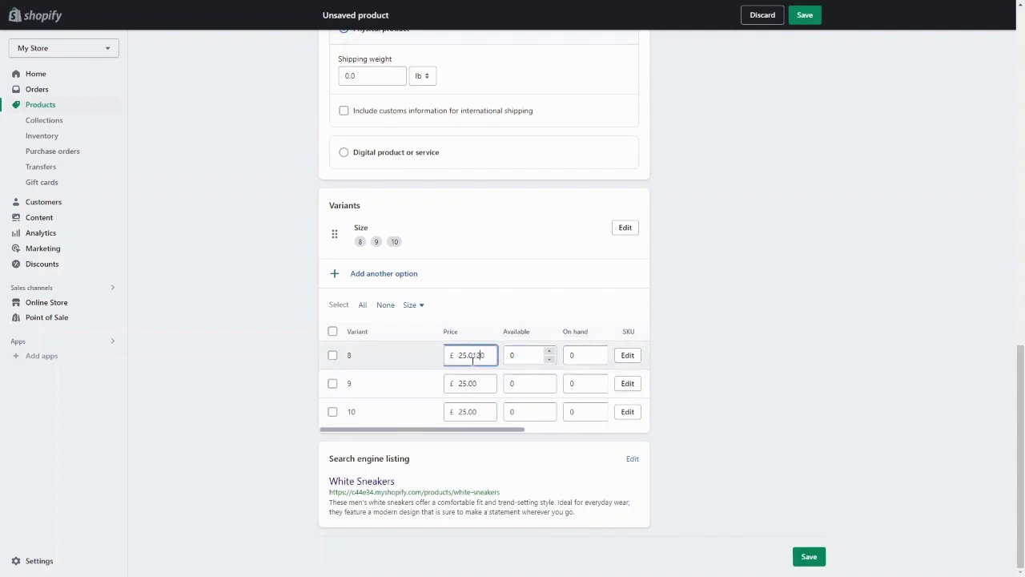
key(BackSpace)
key(BackSpace)
click(537, 360)
text(12)
click(538, 383)
text(5)
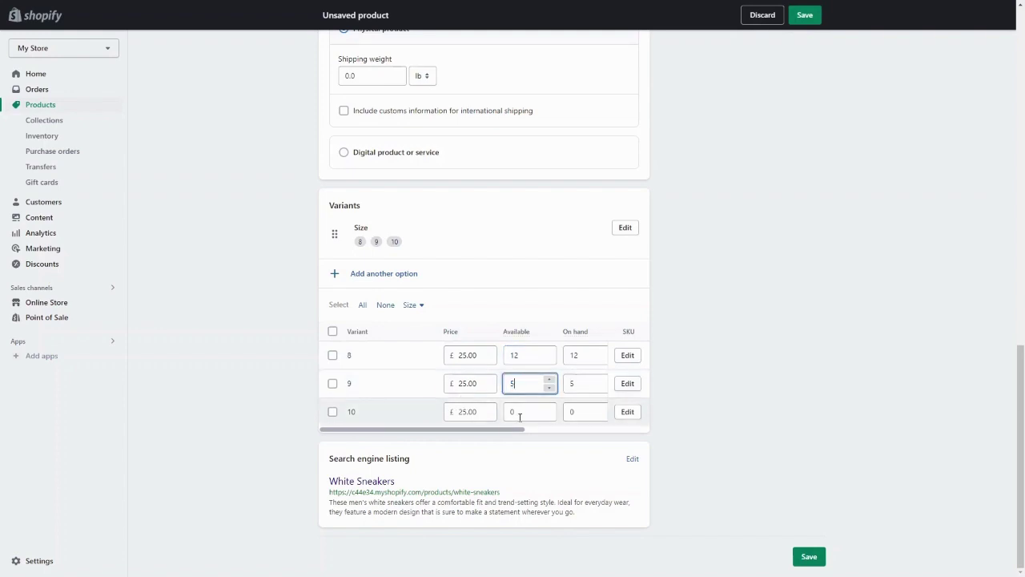
click(506, 417)
text(20)
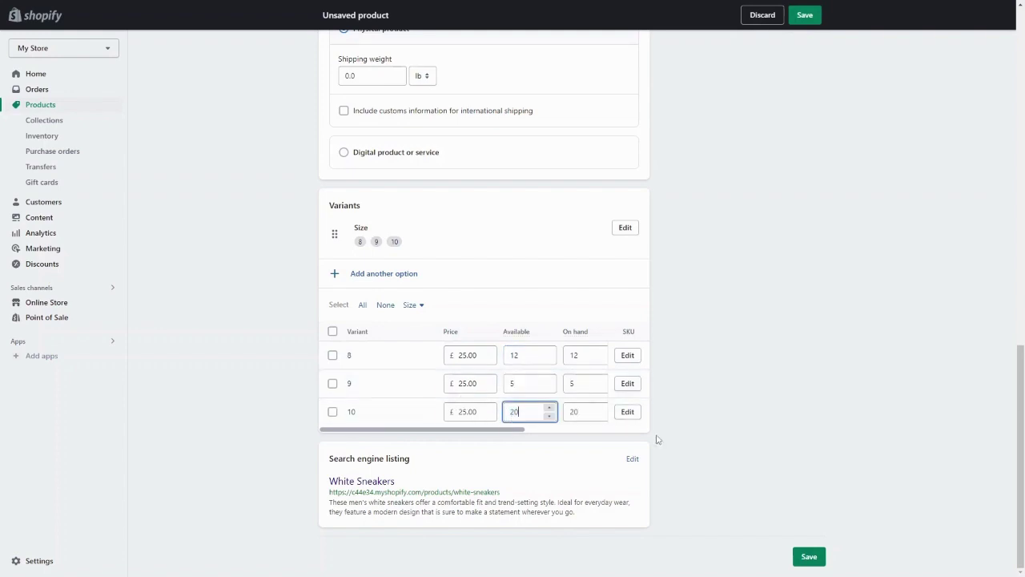
Open the product's search engine listing for editing and review its page title, meta description and URL handle.
click(633, 458)
scroll(480, 444, down, 3)
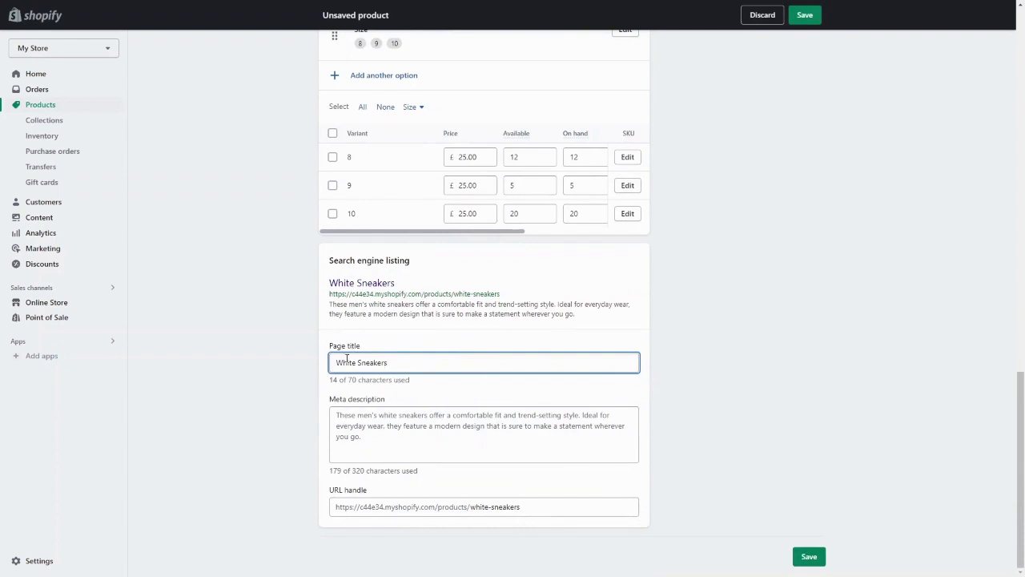
click(418, 457)
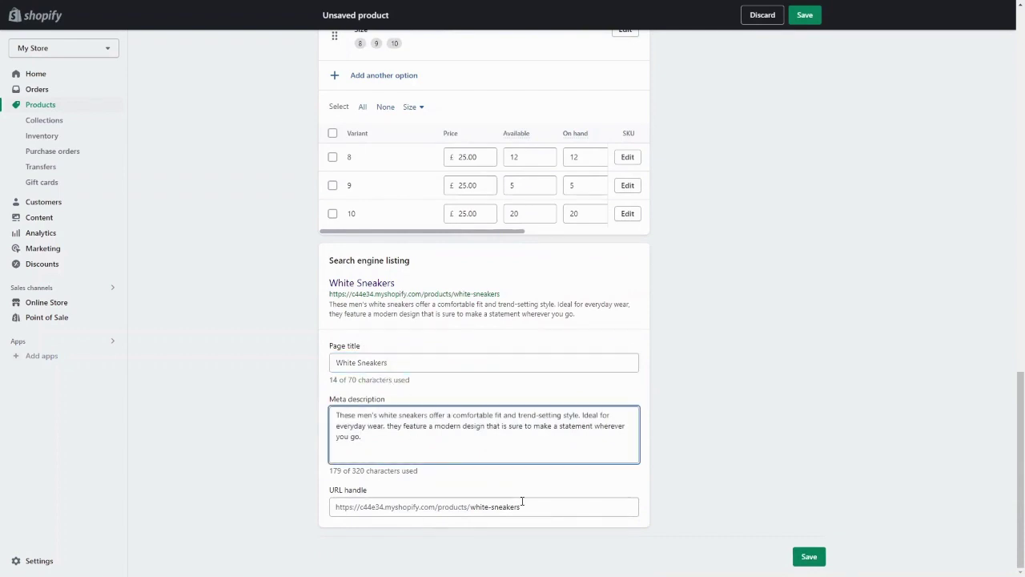
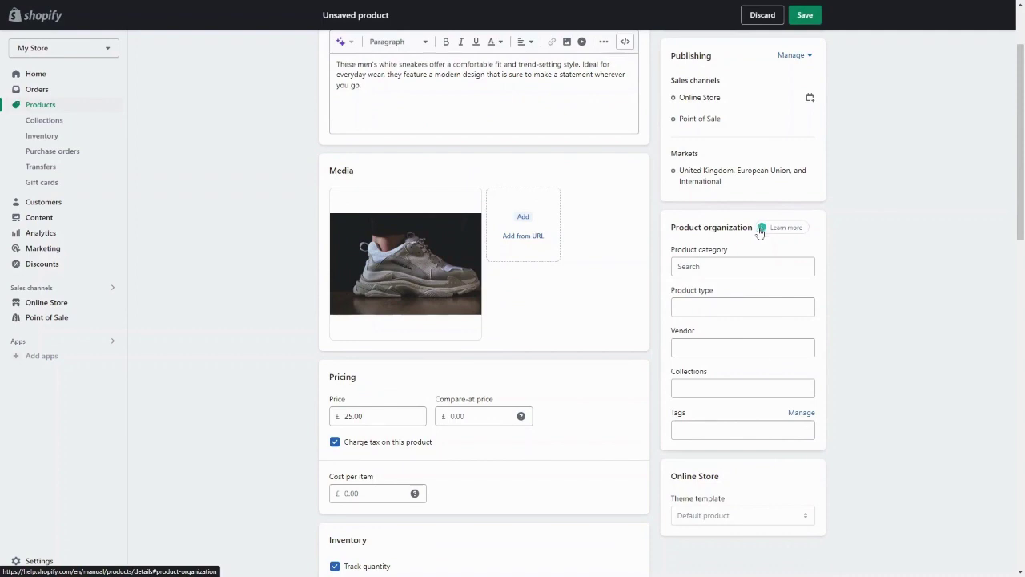
click(731, 268)
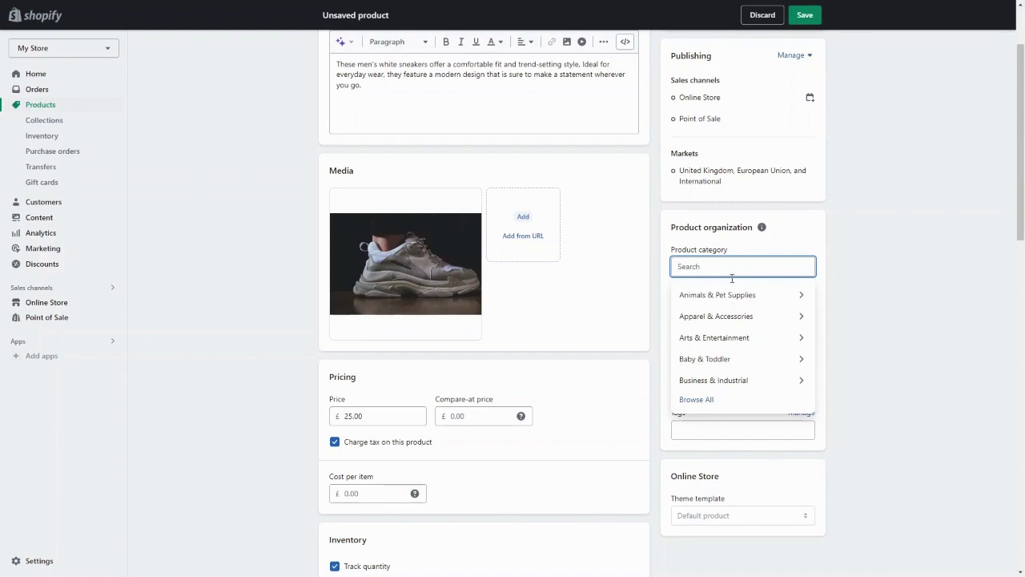
click(866, 285)
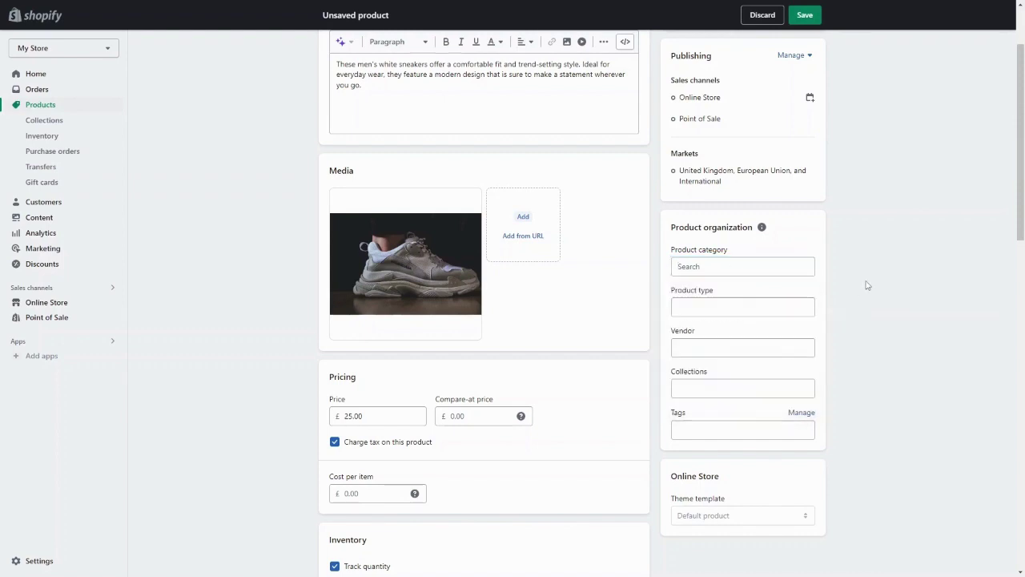
click(734, 266)
text(Me)
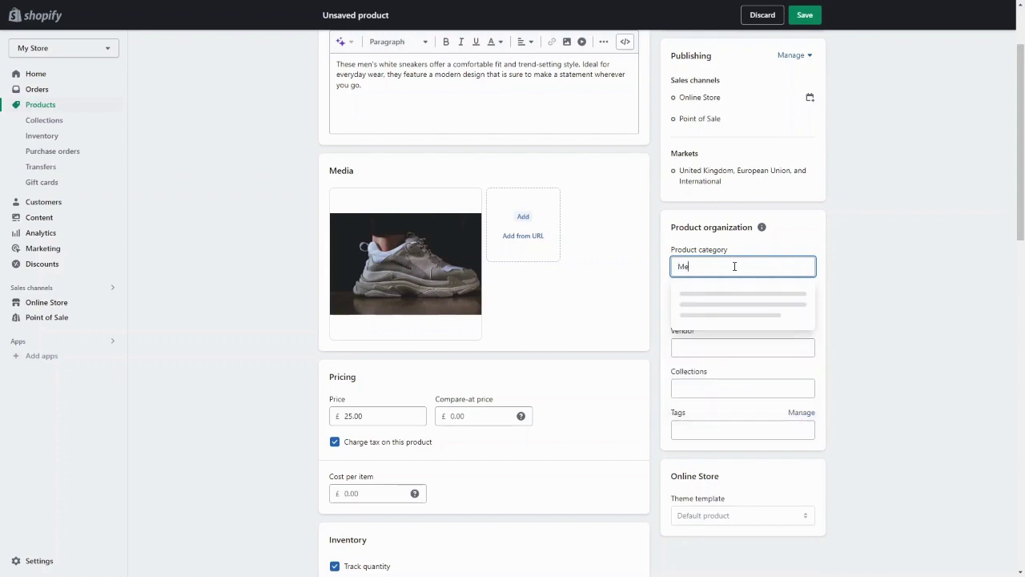
text(n's)
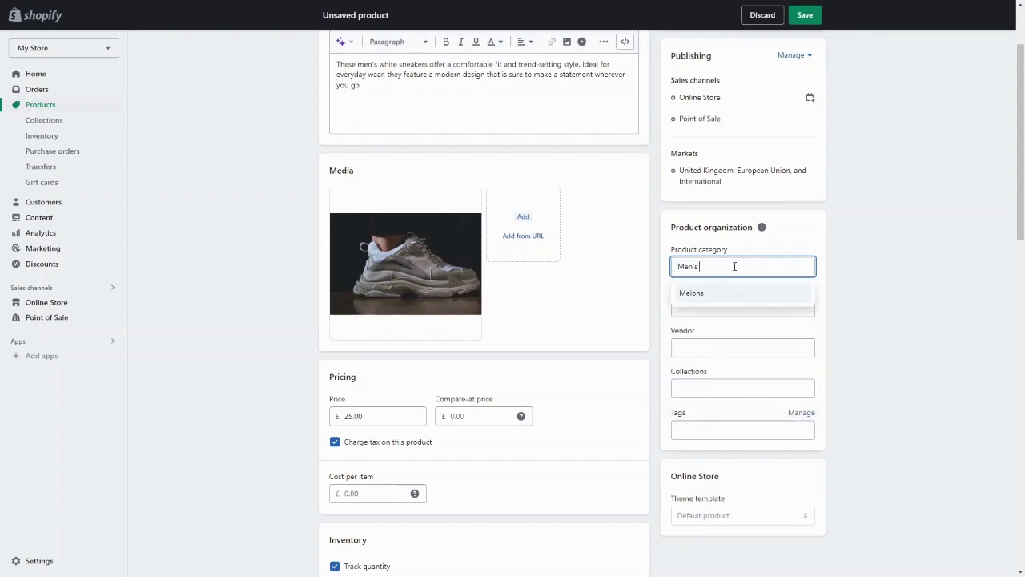
key(BackSpace)
key(BackSpace)
key(BackSpace)
key(BackSpace)
key(BackSpace)
Set the product category to Shoes.
text(sHOE)
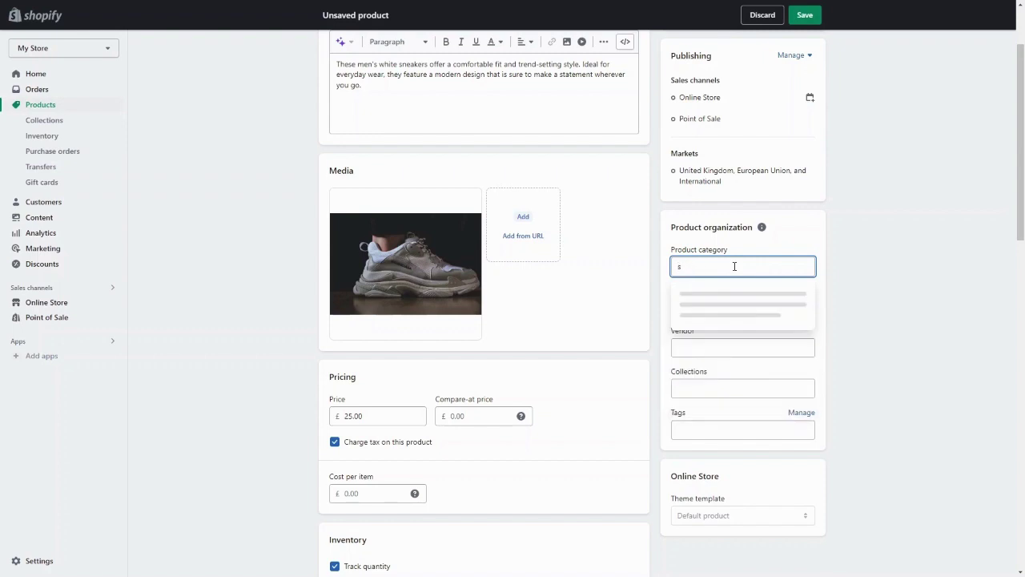
key(BackSpace)
text(Shoes)
click(726, 292)
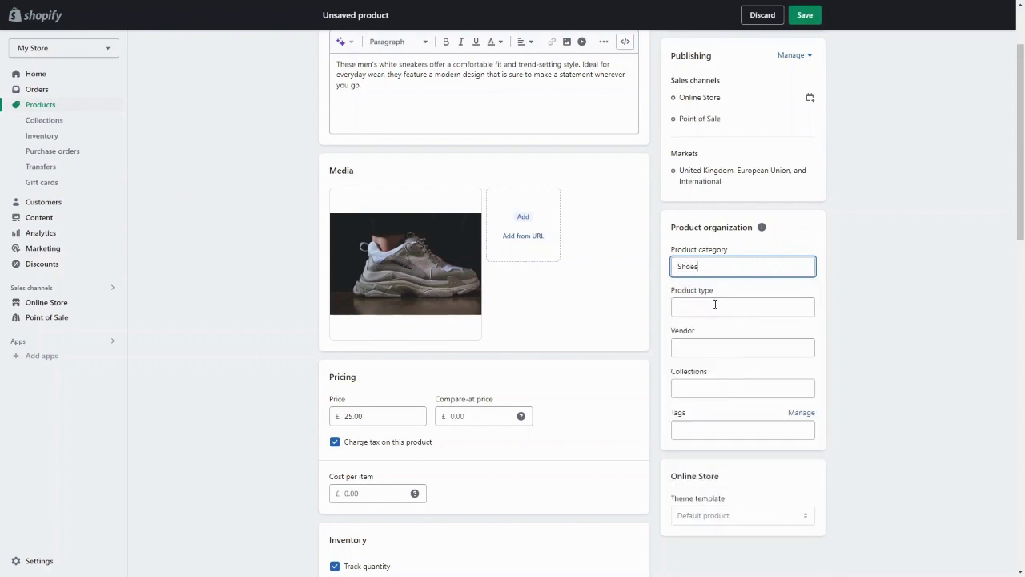
Try to create a Mens collection from the unsaved product's collections field, choosing to stay on the product page.
click(717, 382)
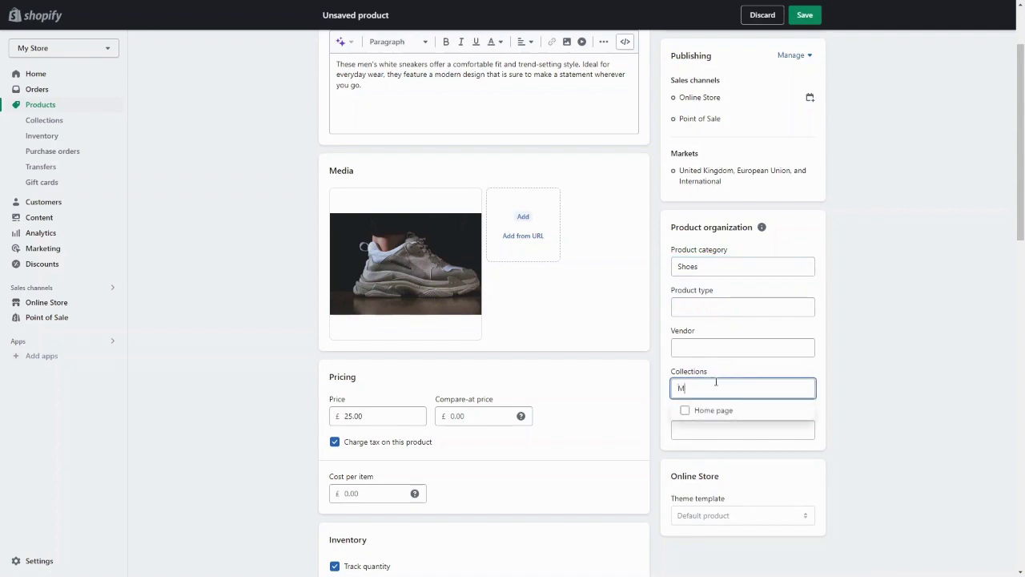
text(MEn)
key(BackSpace)
key(BackSpace)
text(en's)
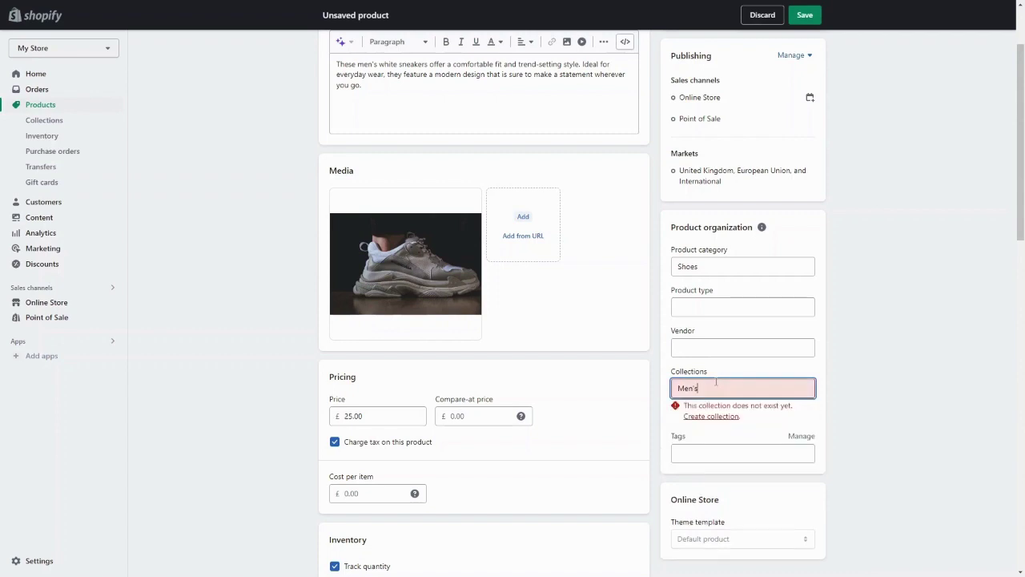
key(Left)
key(BackSpace)
click(715, 418)
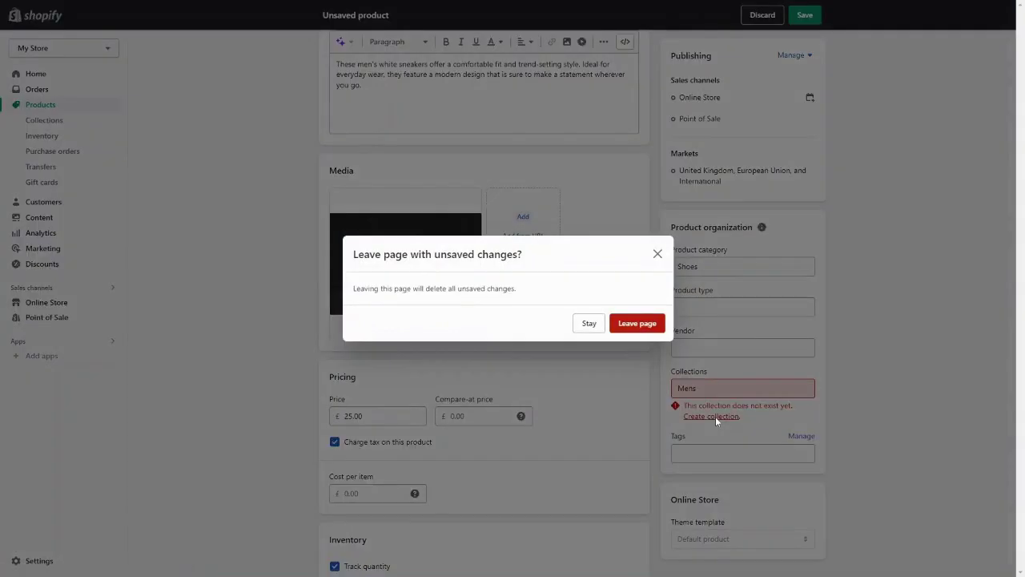
click(588, 324)
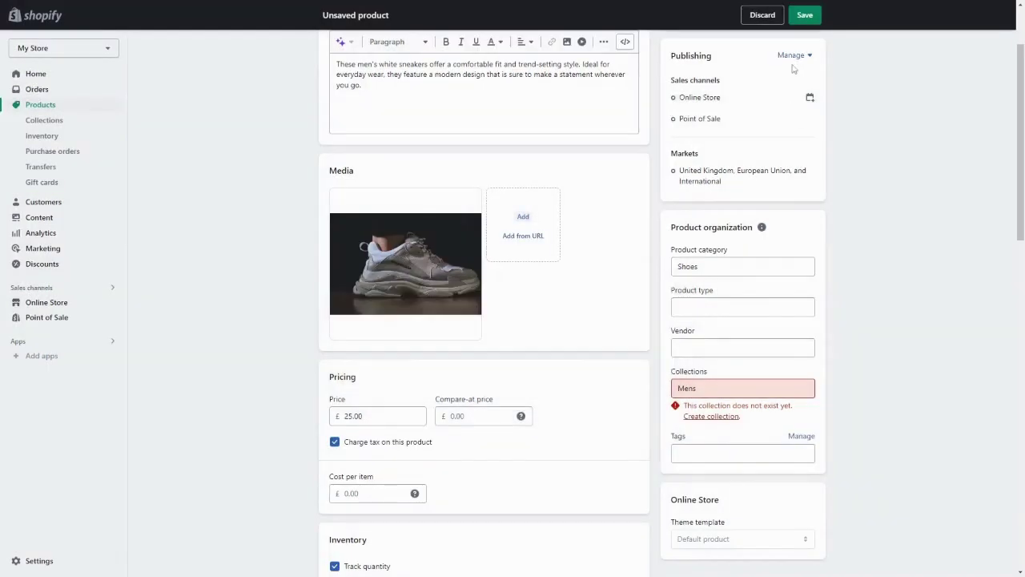
Save the product and start a new Mens collection from its collections field, leaving the product page without saving the further changes.
click(802, 15)
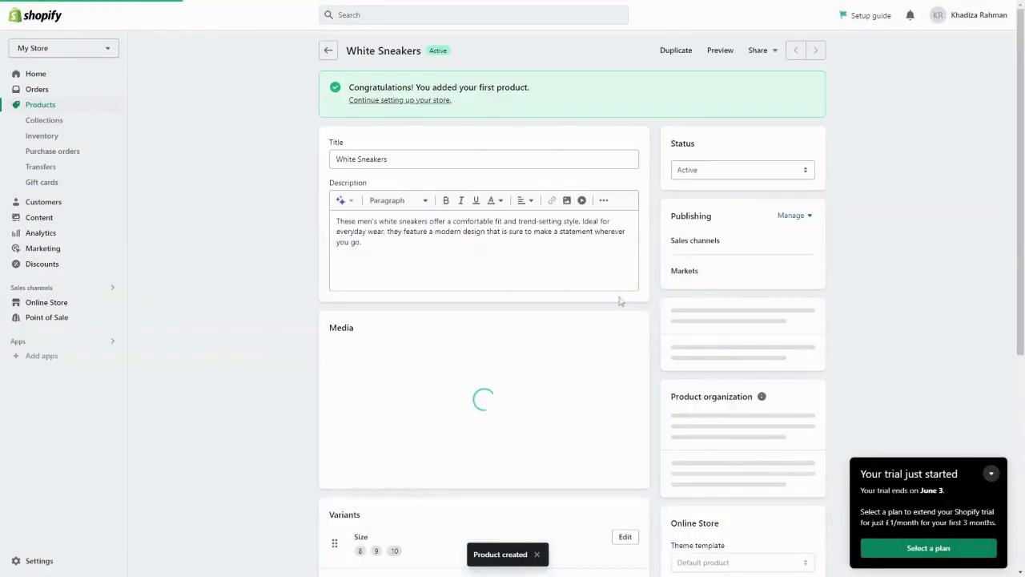
scroll(741, 397, down, 2)
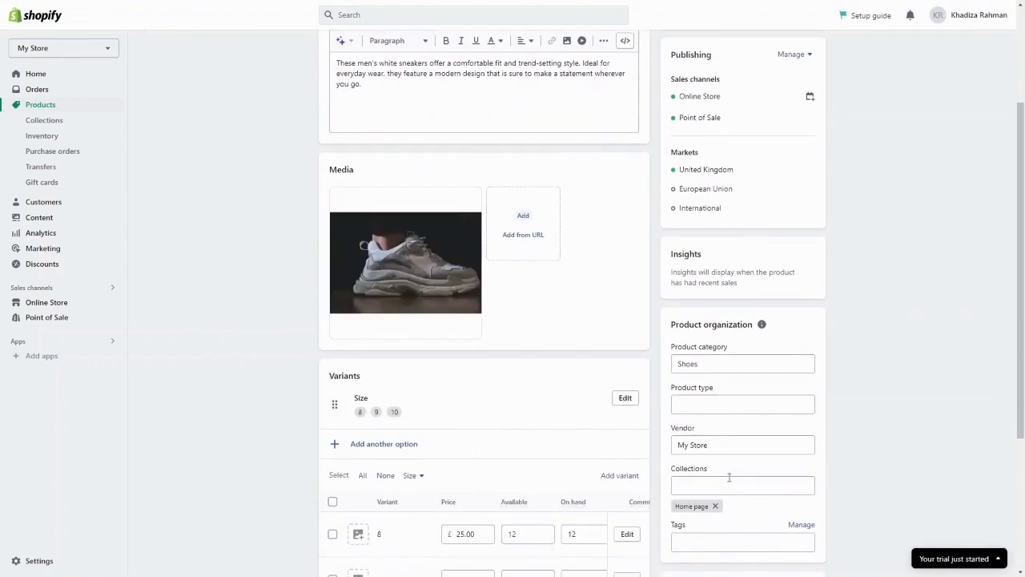
scroll(715, 473, down, 1)
click(717, 481)
click(711, 460)
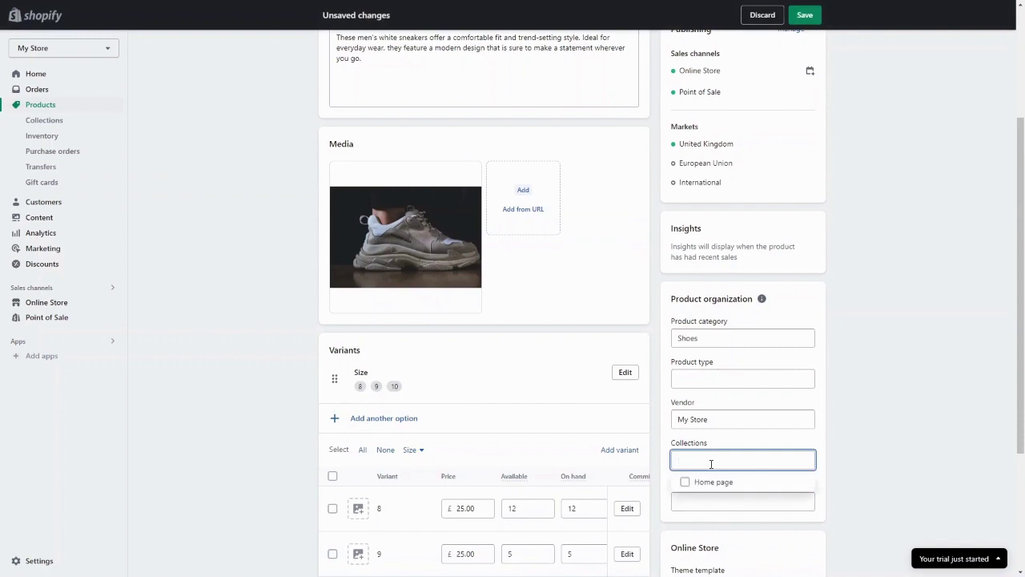
key(Return)
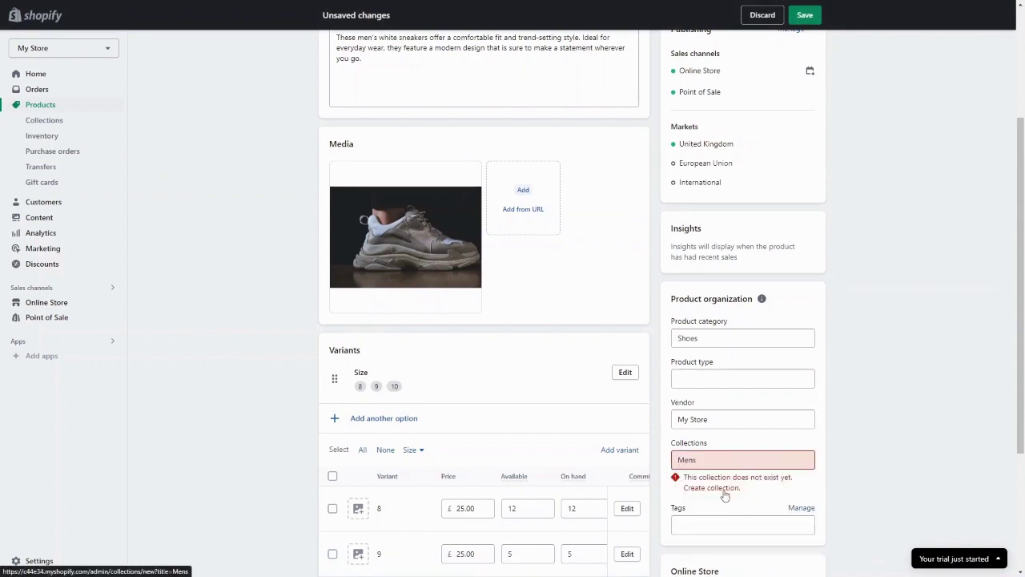
click(725, 489)
click(636, 323)
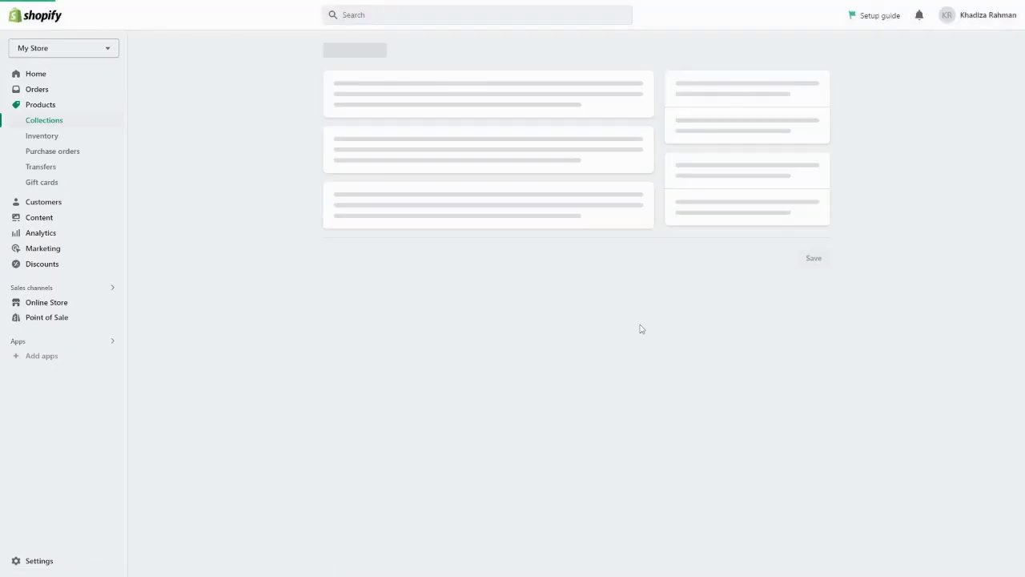
Try to save the Mens collection as an automated one without a condition value, and stay on its page.
click(382, 198)
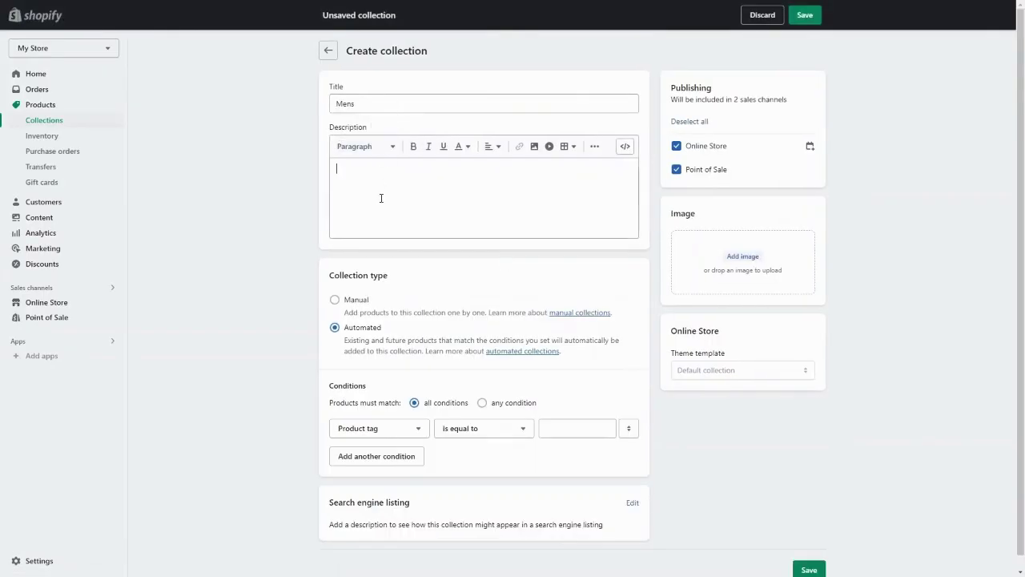
click(804, 14)
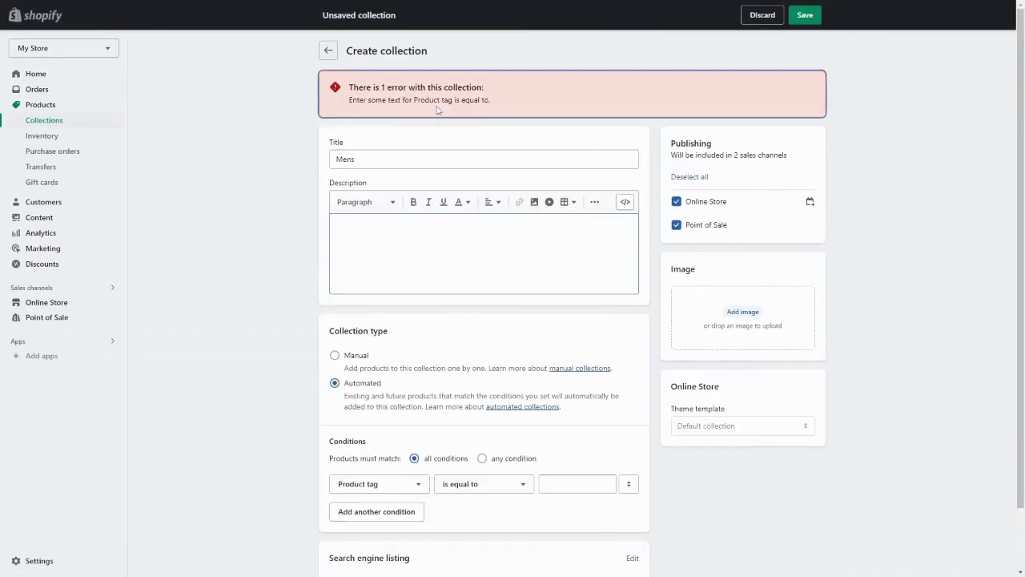
click(328, 51)
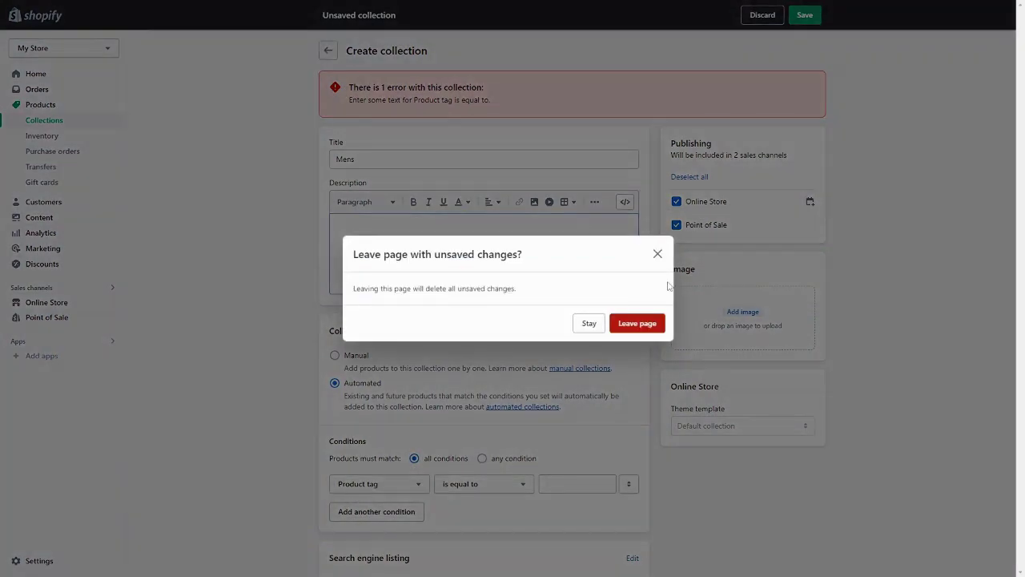
click(658, 255)
Set the Mens collection's type to Manual.
scroll(402, 365, down, 1)
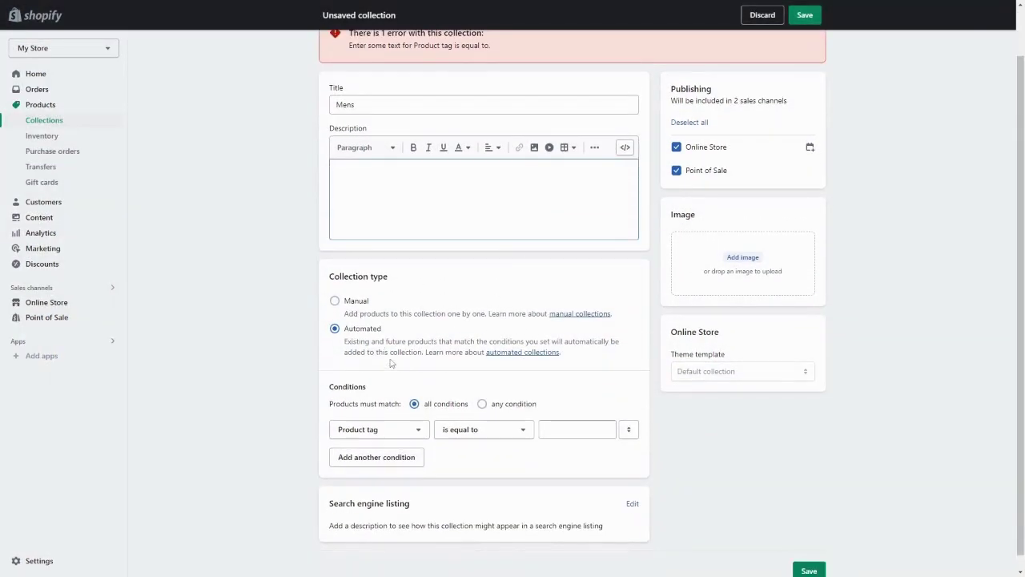
click(335, 299)
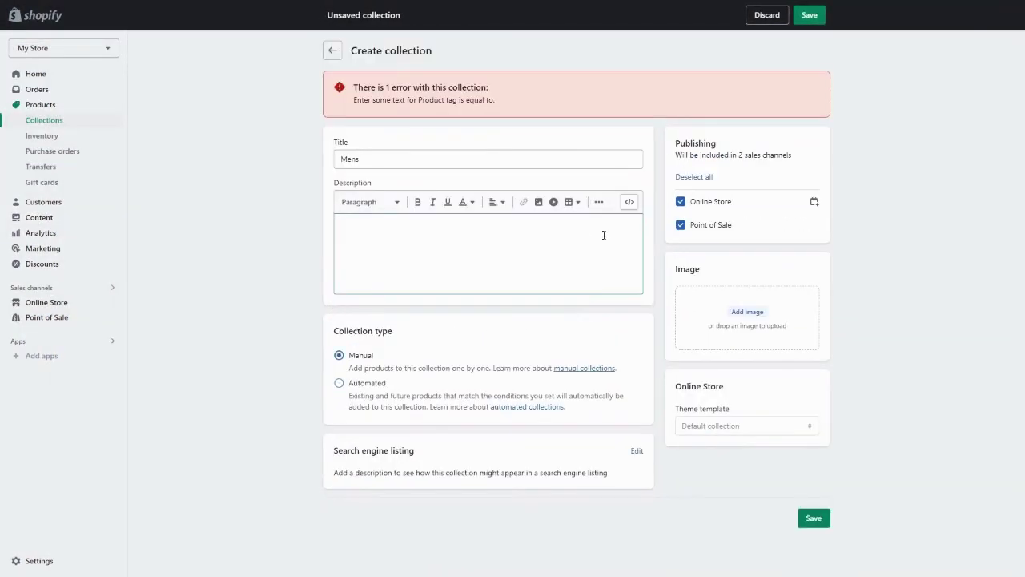
Save the manual Mens collection and return to the store's products list.
click(809, 14)
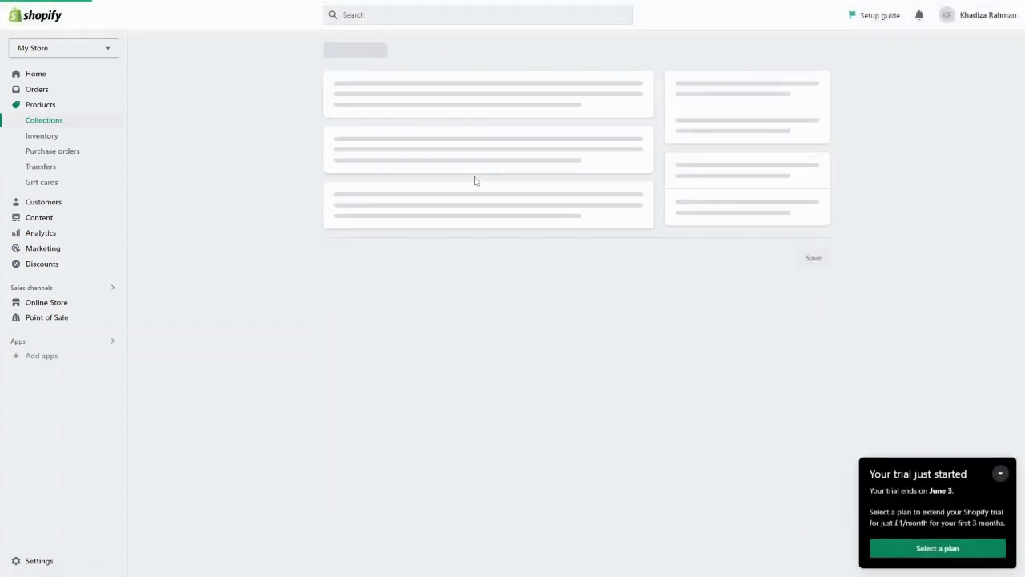
click(328, 50)
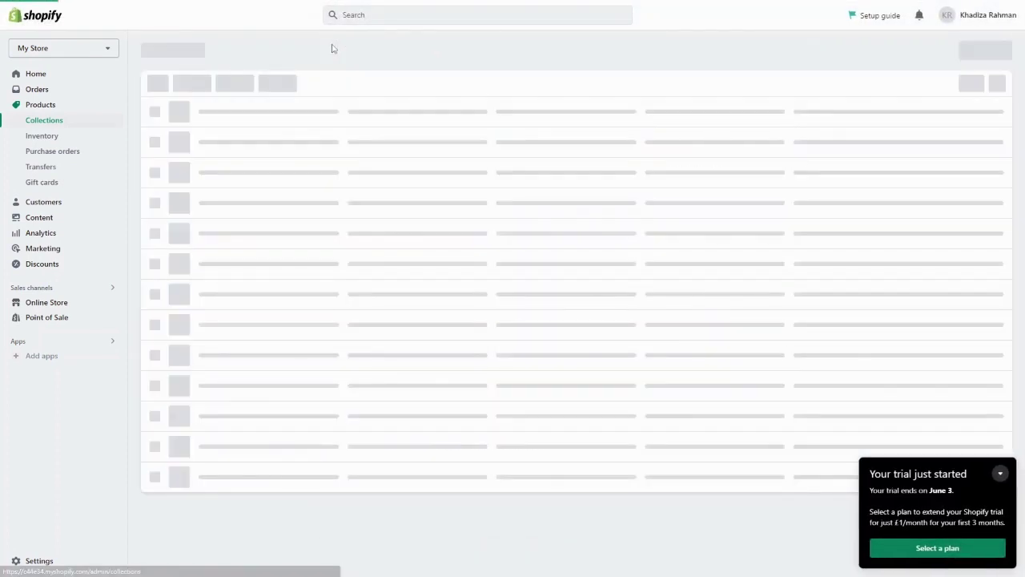
click(34, 106)
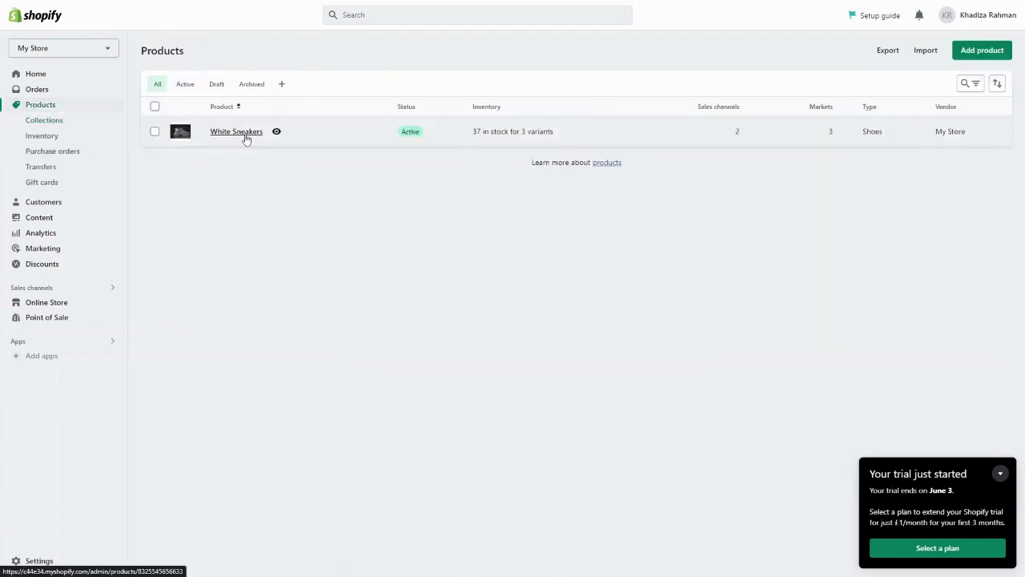
Review the White Sneakers product's media, variants and organization details, and return to the products list.
click(246, 133)
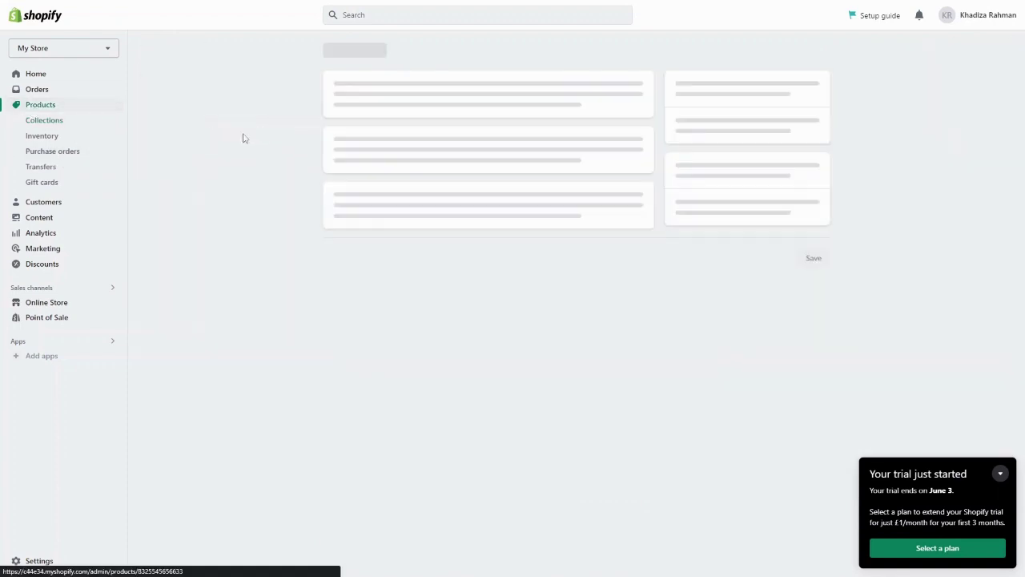
scroll(710, 476, down, 4)
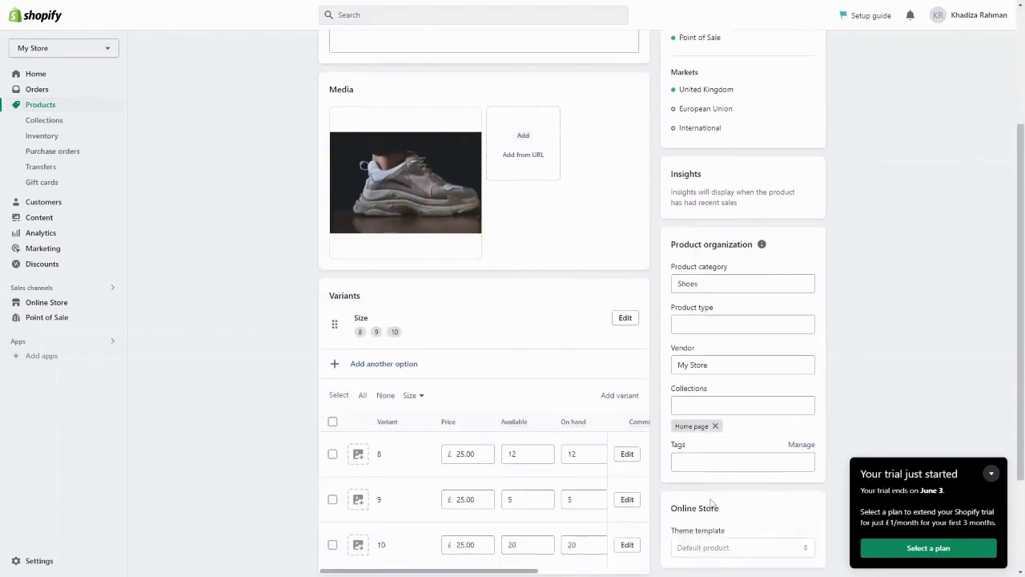
scroll(712, 499, up, 4)
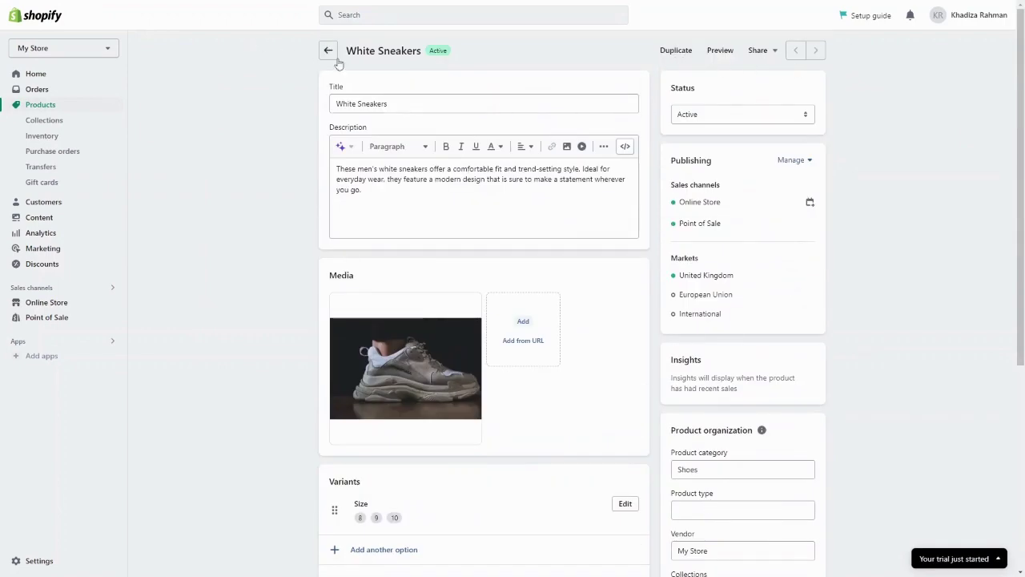
click(40, 105)
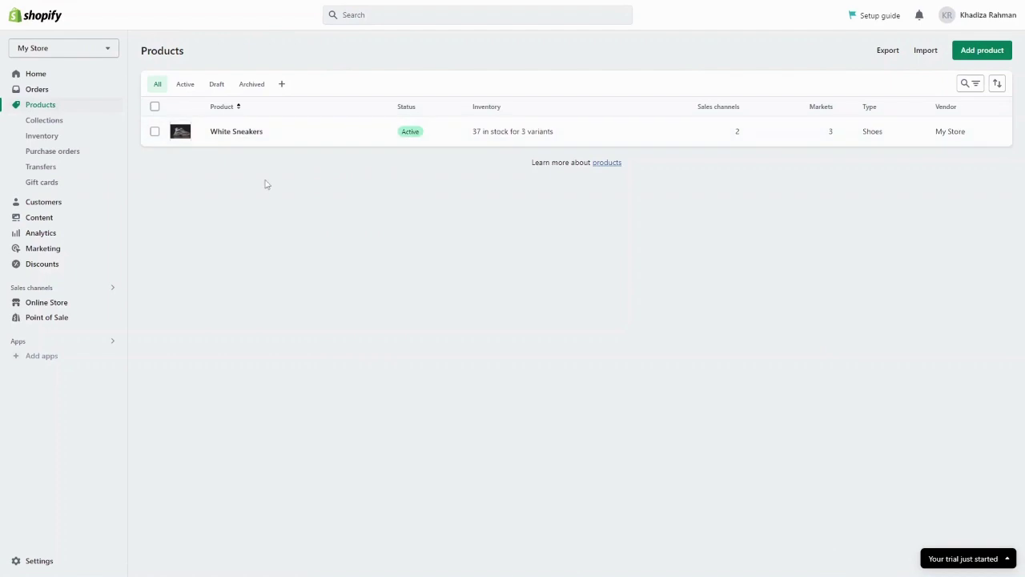
Open the store's themes from the setup guide's customization task and look through the popular free themes.
click(36, 74)
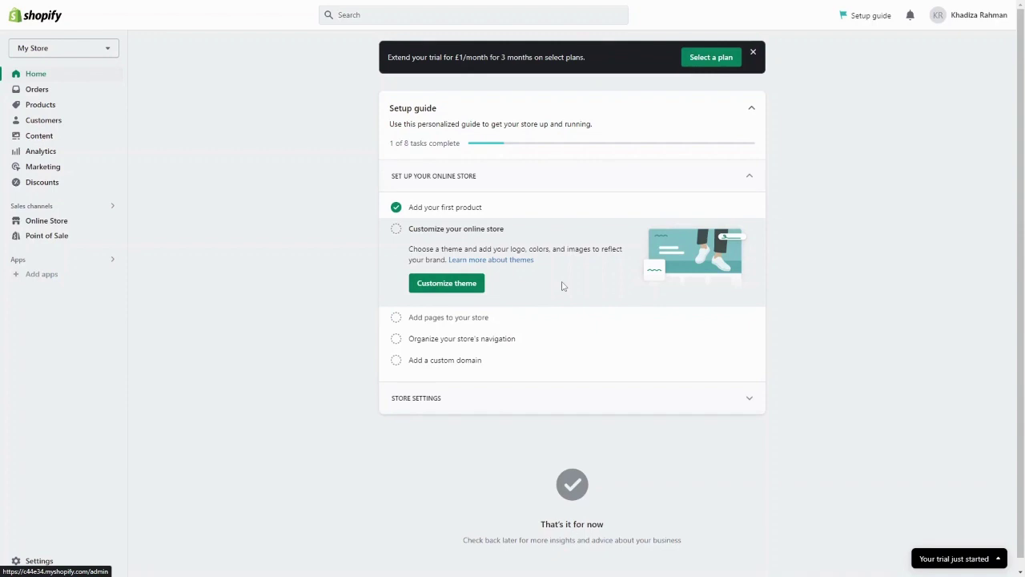
click(444, 284)
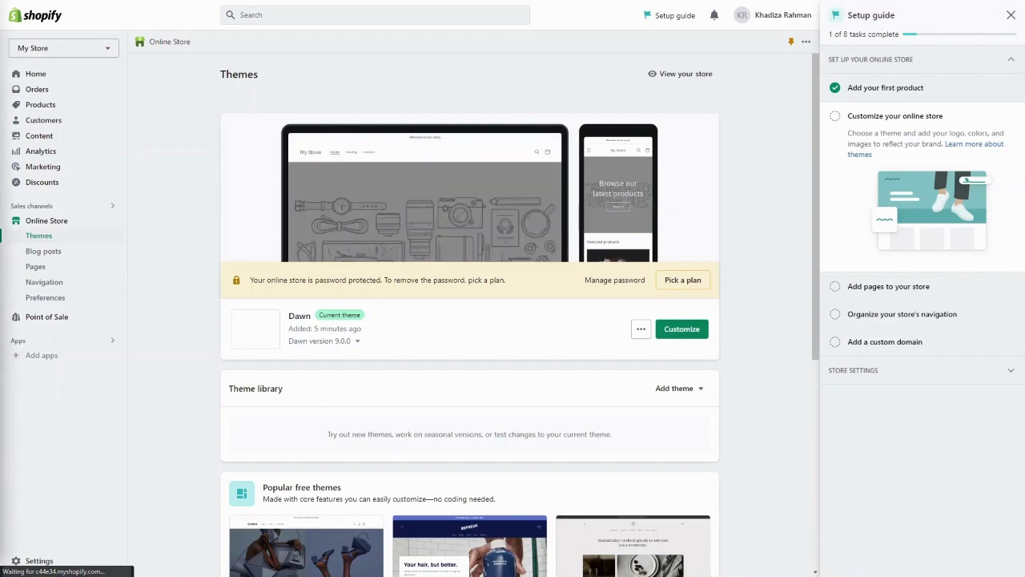
scroll(543, 392, down, 3)
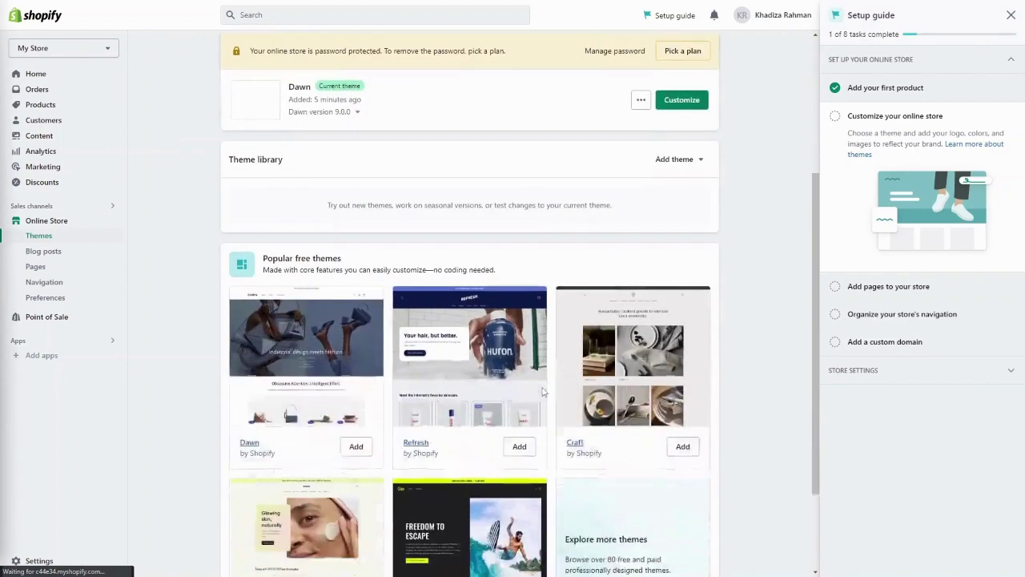
scroll(468, 293, down, 1)
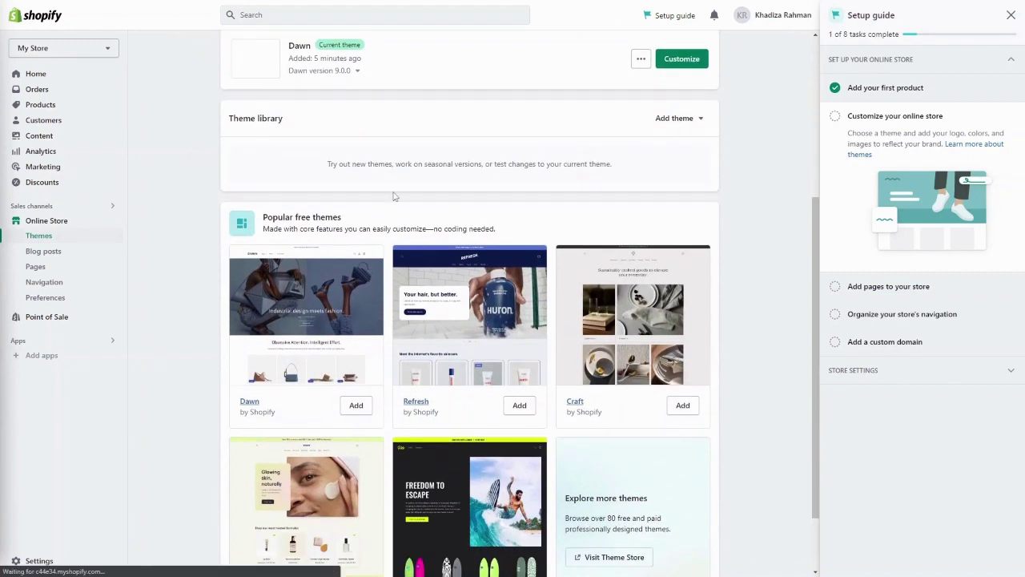
scroll(396, 281, down, 1)
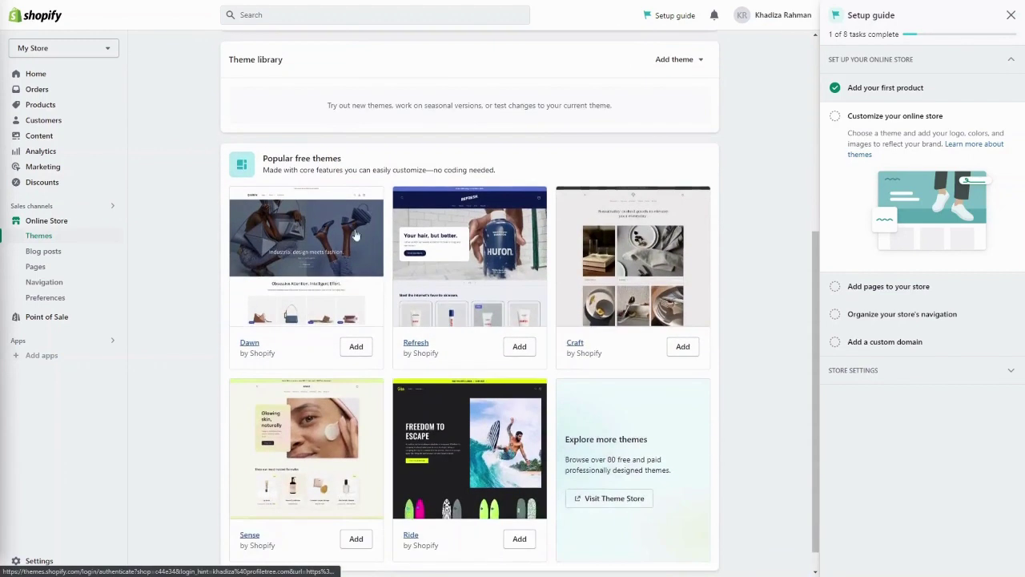
scroll(430, 370, down, 1)
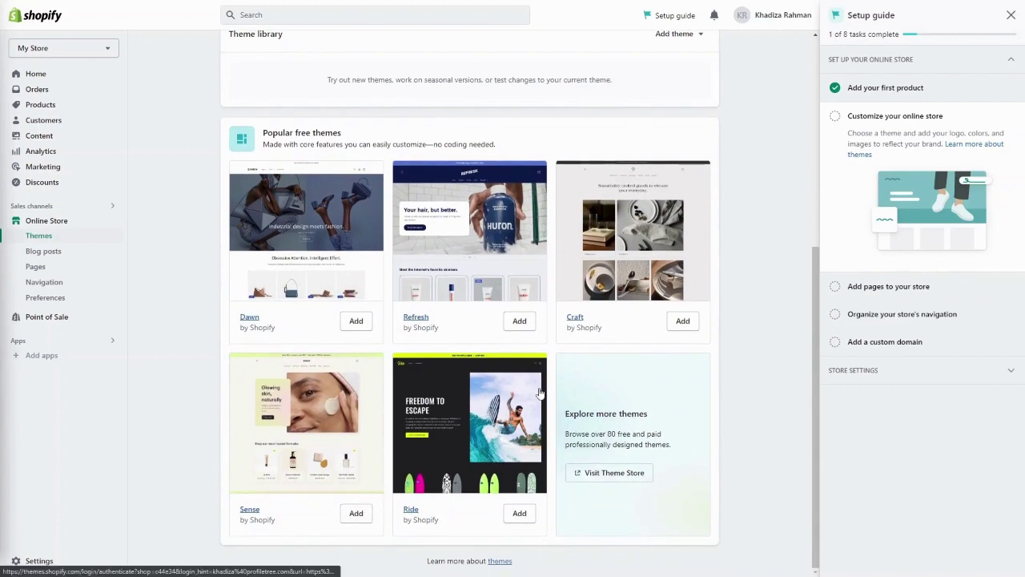
scroll(501, 403, up, 1)
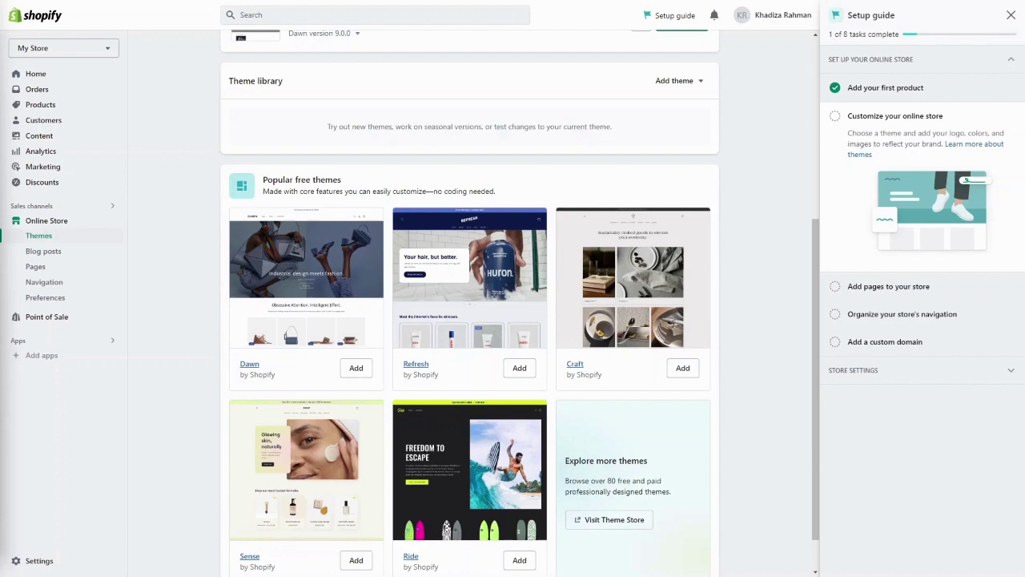
scroll(415, 229, up, 5)
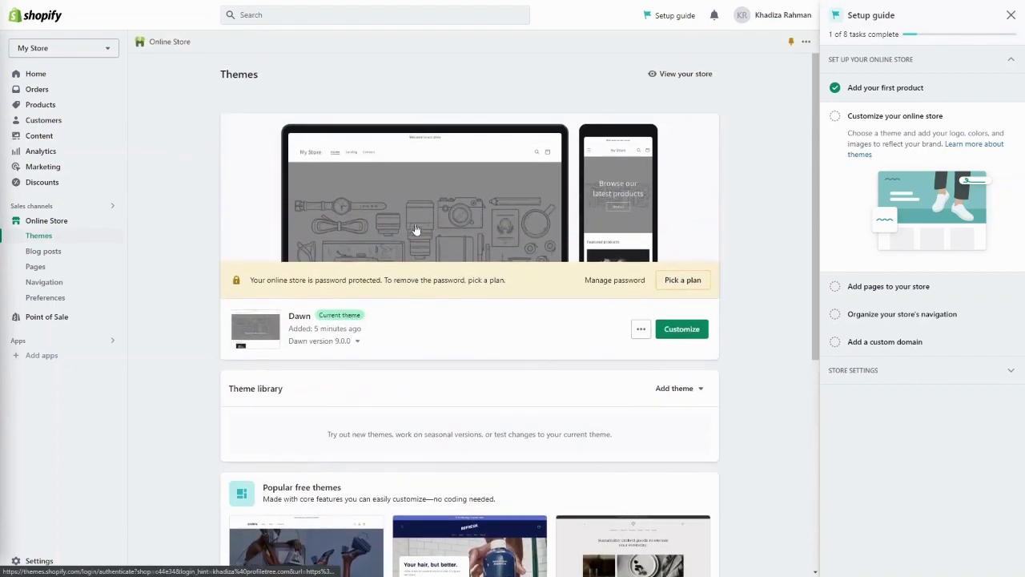
Open the current Dawn theme for customization and look over its home page preview.
click(670, 331)
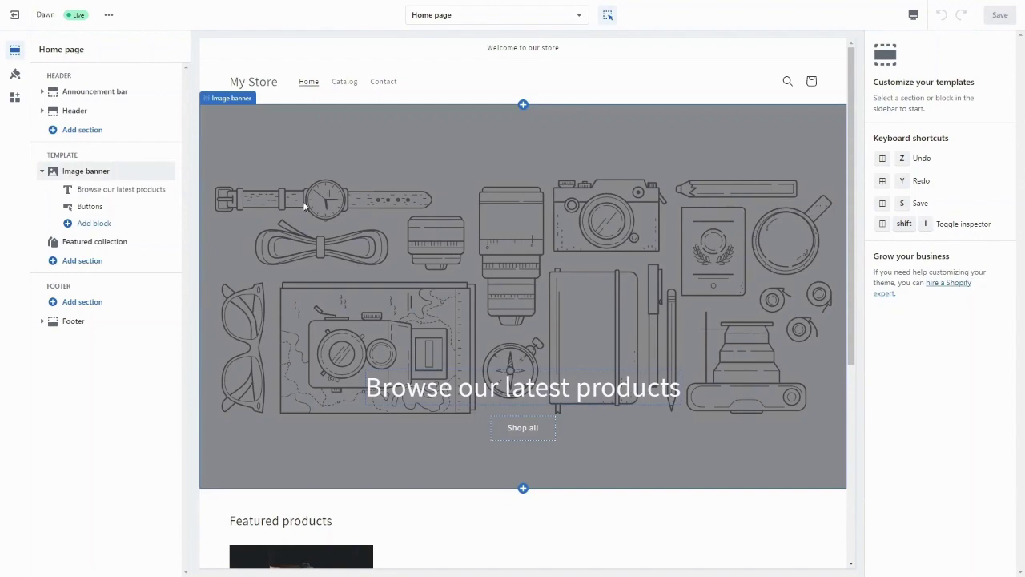
scroll(517, 353, down, 4)
scroll(517, 350, up, 4)
scroll(517, 350, up, 1)
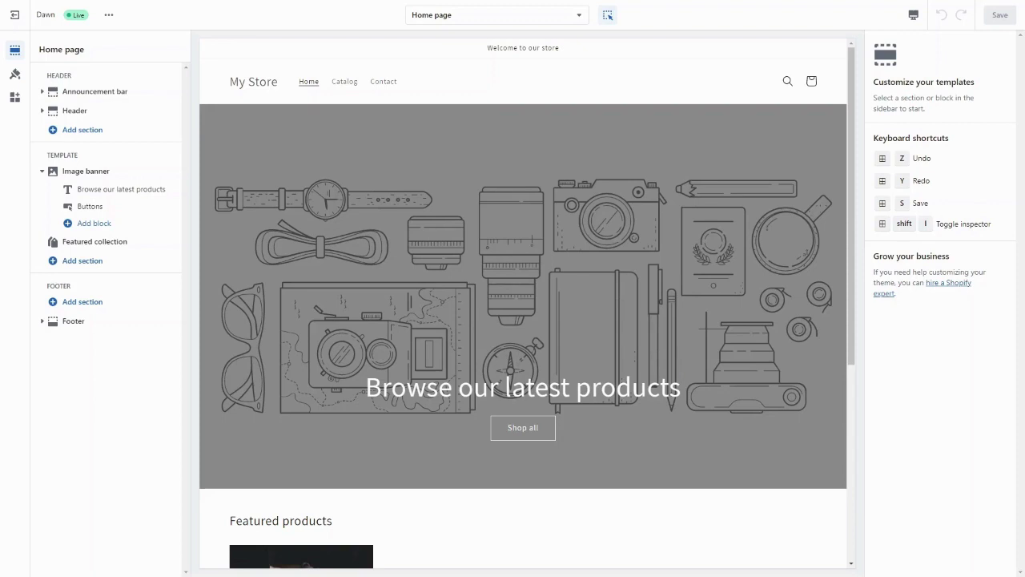
Examine the theme-wide logo, color, typography and layout settings.
click(14, 74)
click(58, 77)
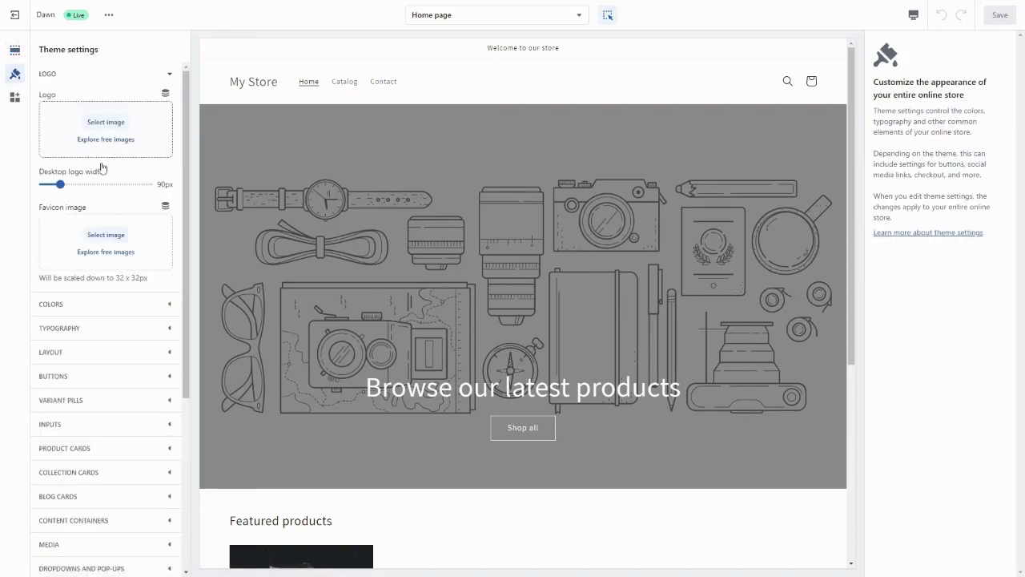
click(82, 312)
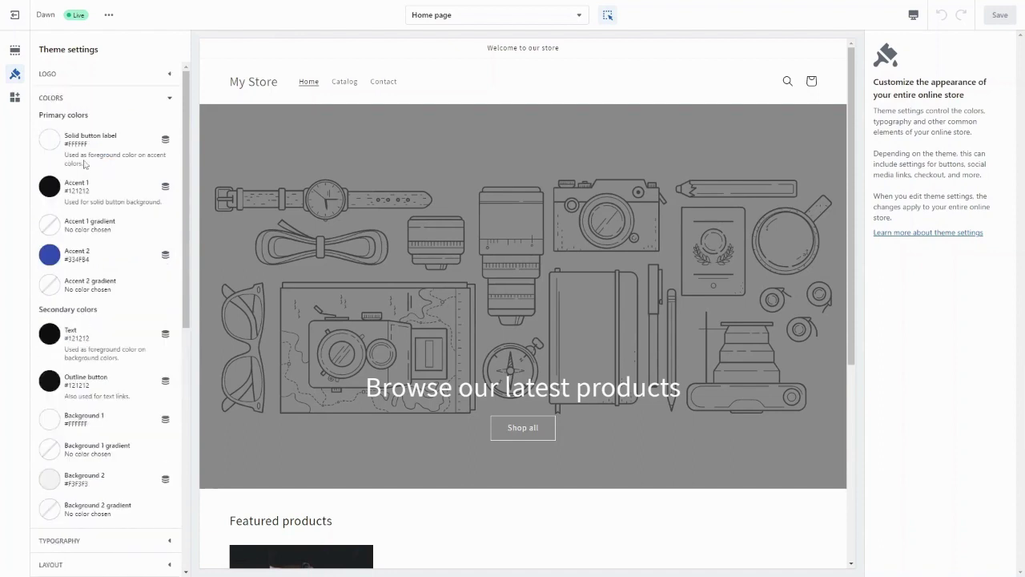
scroll(82, 321, down, 5)
click(94, 370)
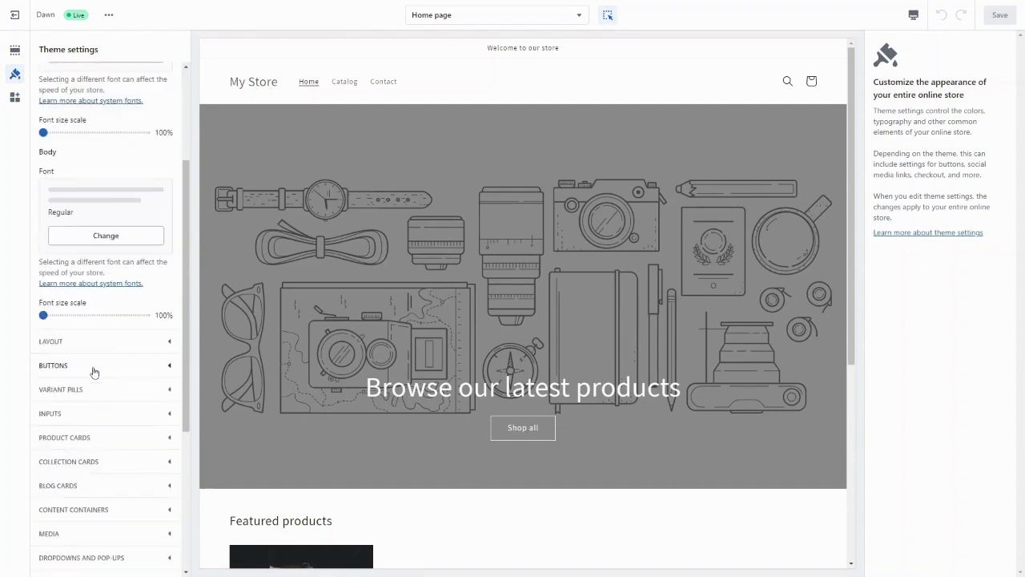
click(110, 347)
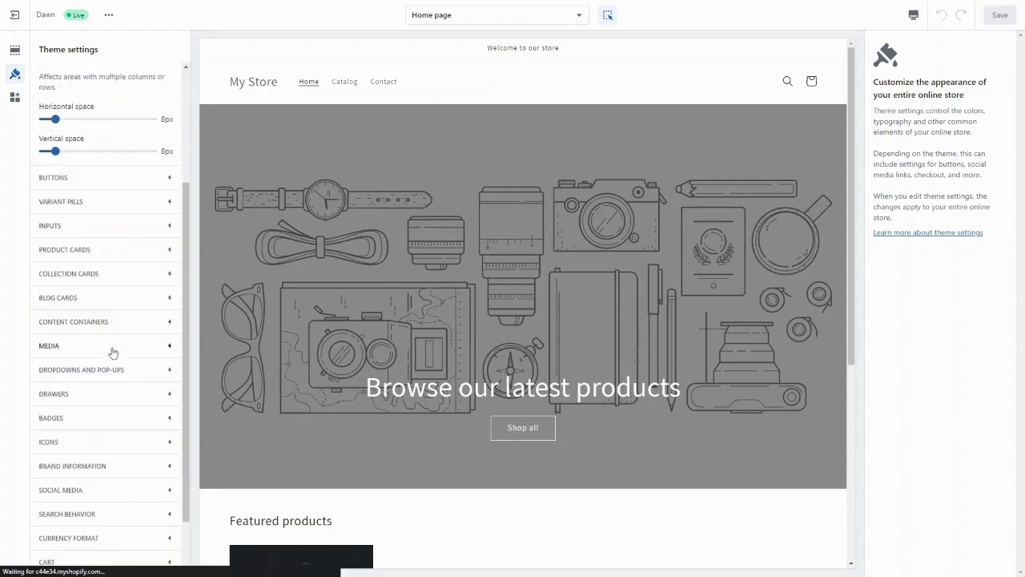
scroll(105, 328, up, 1)
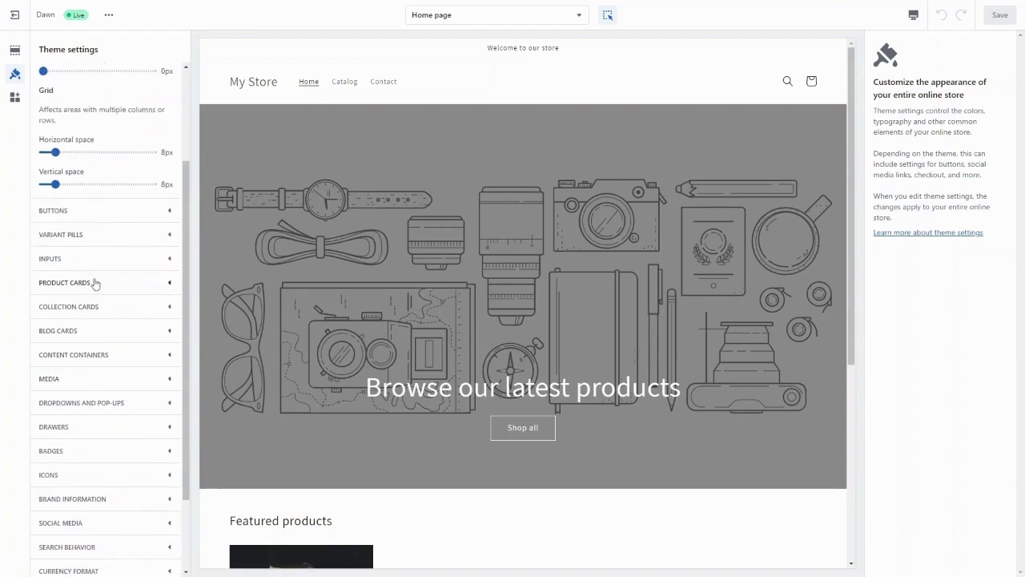
scroll(94, 281, up, 3)
click(92, 126)
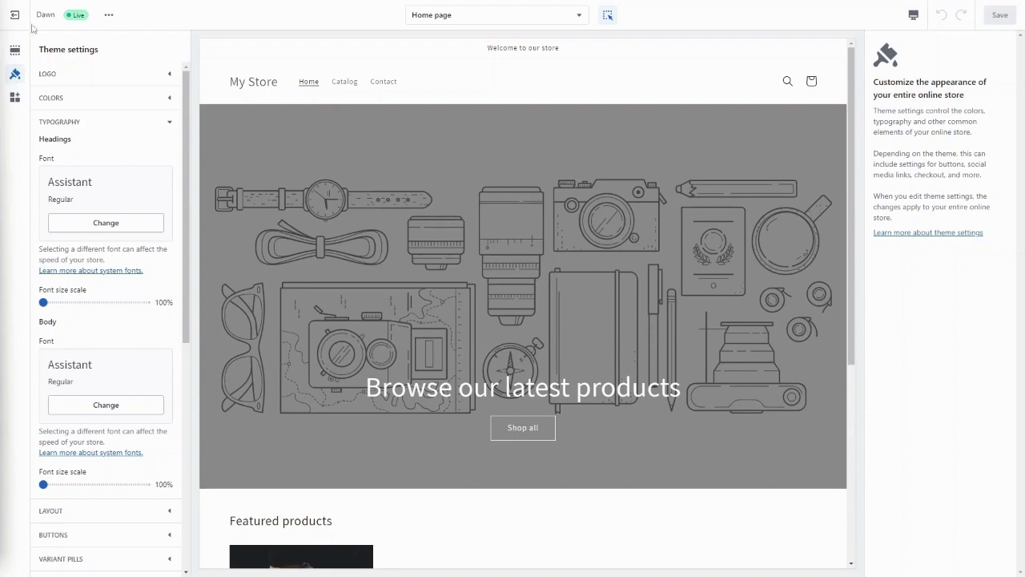
Inspect the image banner's heading block and the featured products section of the home page.
click(497, 429)
click(533, 391)
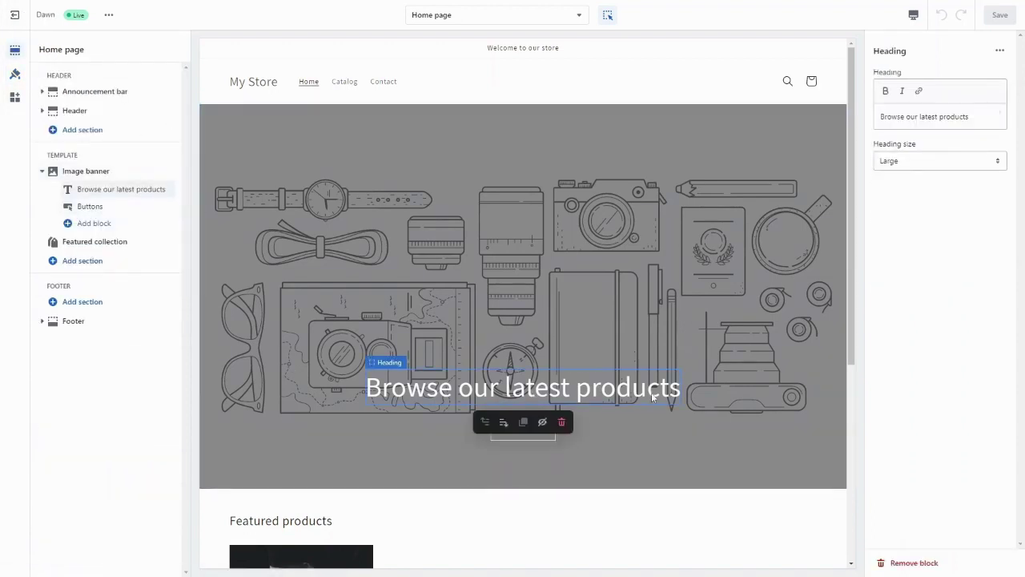
scroll(483, 401, down, 3)
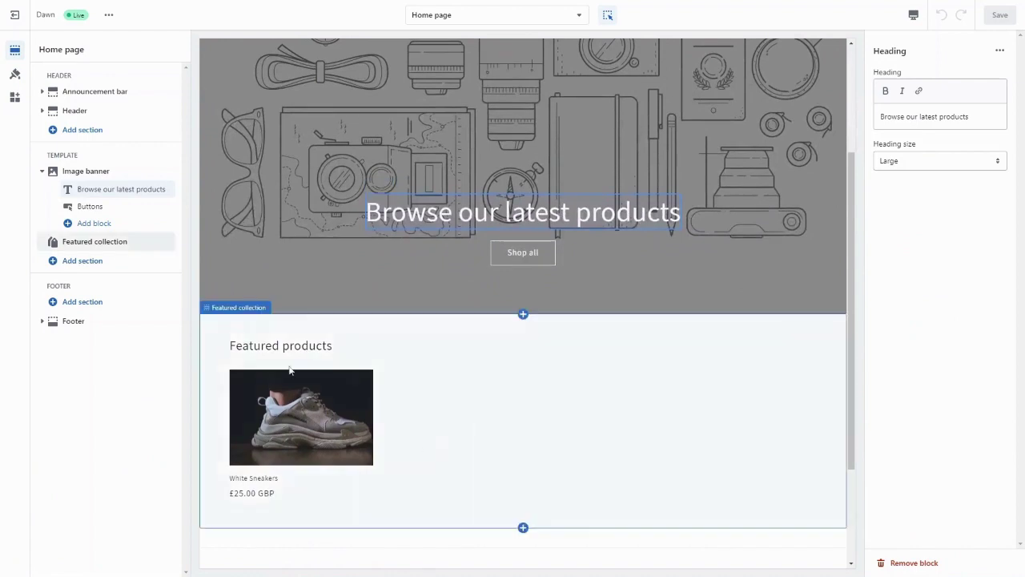
Set the theme's solid button label color to red #DD1D1D and save the theme.
click(15, 74)
click(57, 99)
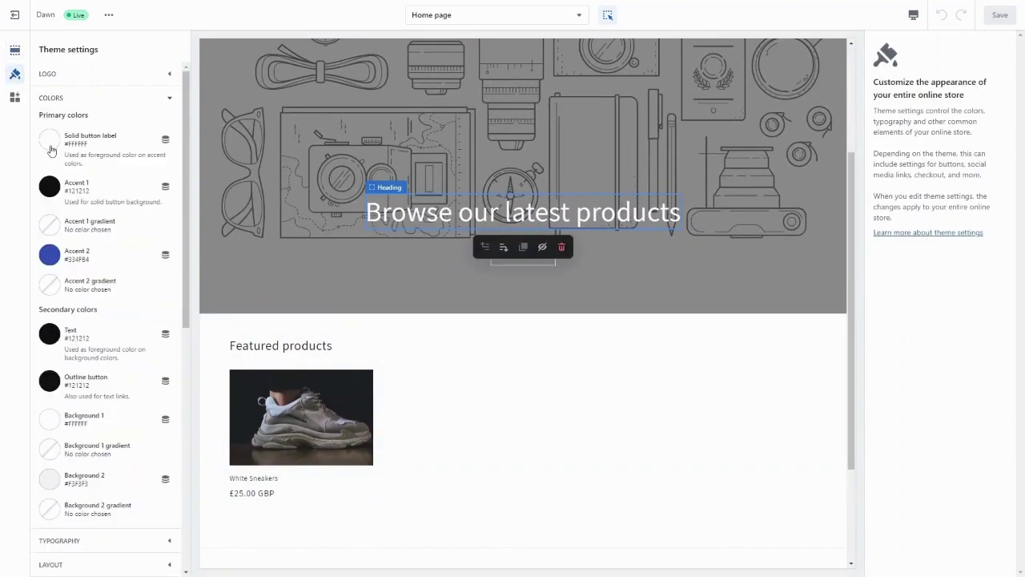
click(49, 145)
click(68, 310)
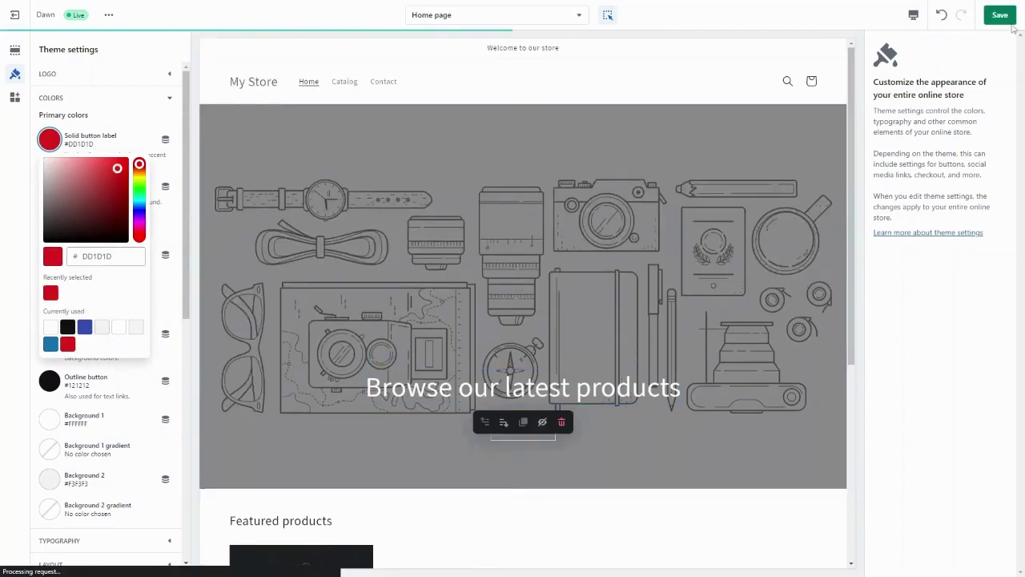
click(999, 15)
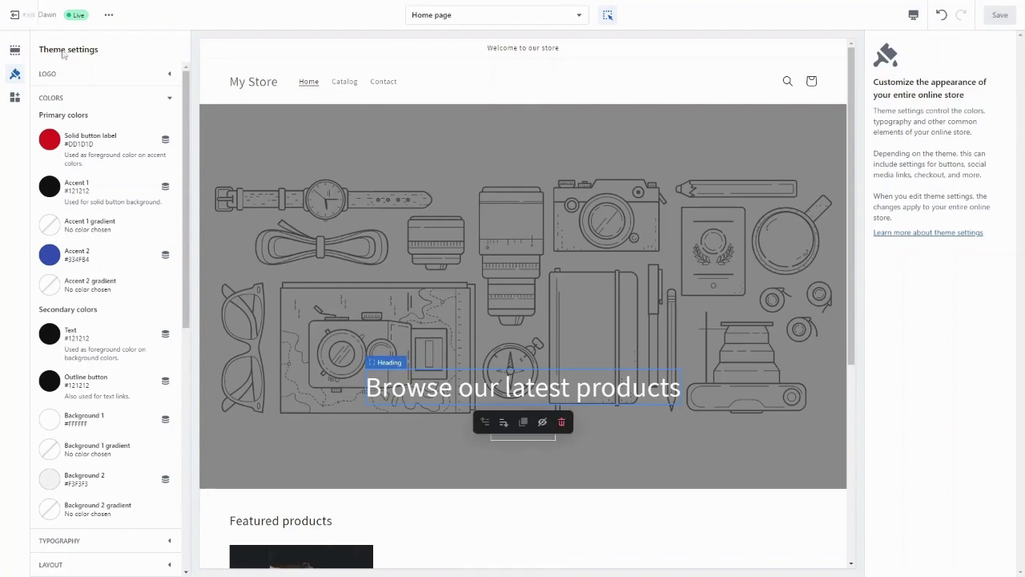
Leave the theme editor and start adding a new store page from the setup guide.
click(15, 15)
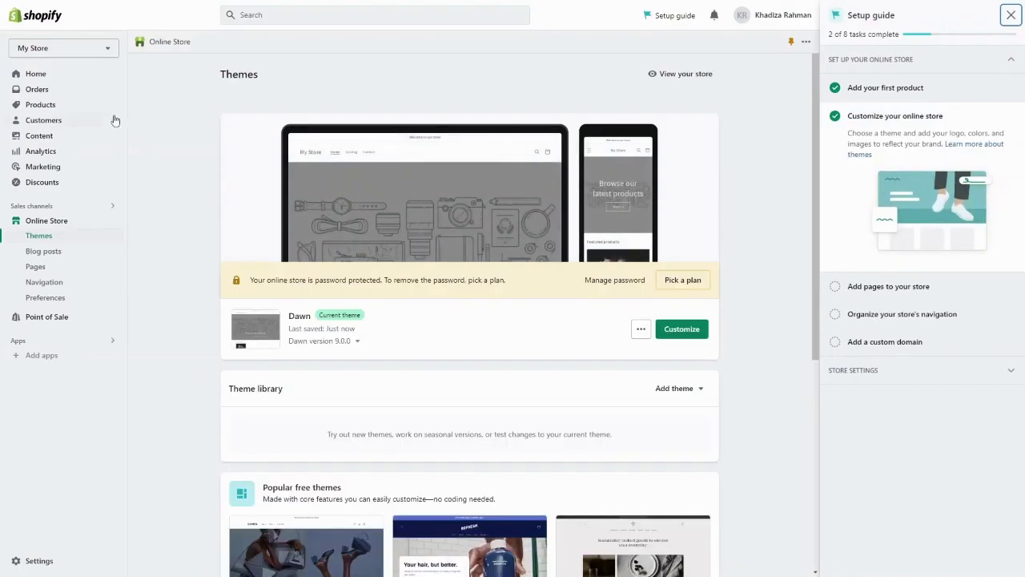
click(80, 81)
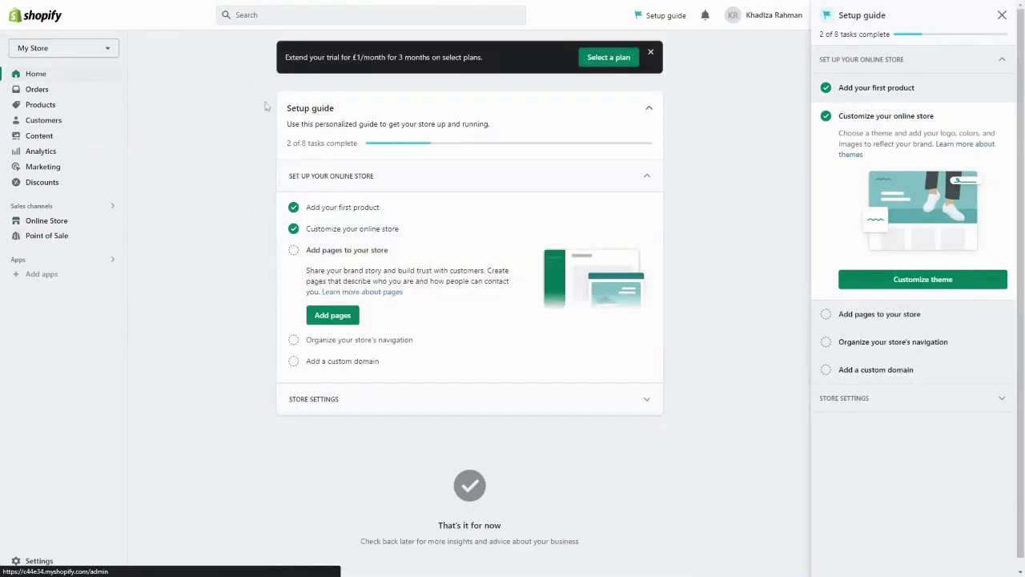
click(333, 316)
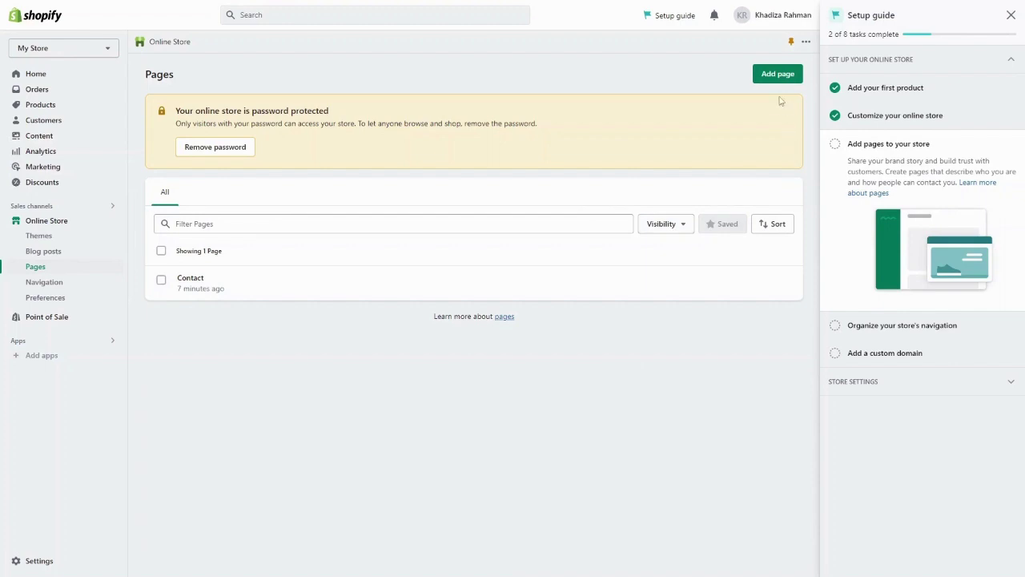
click(772, 73)
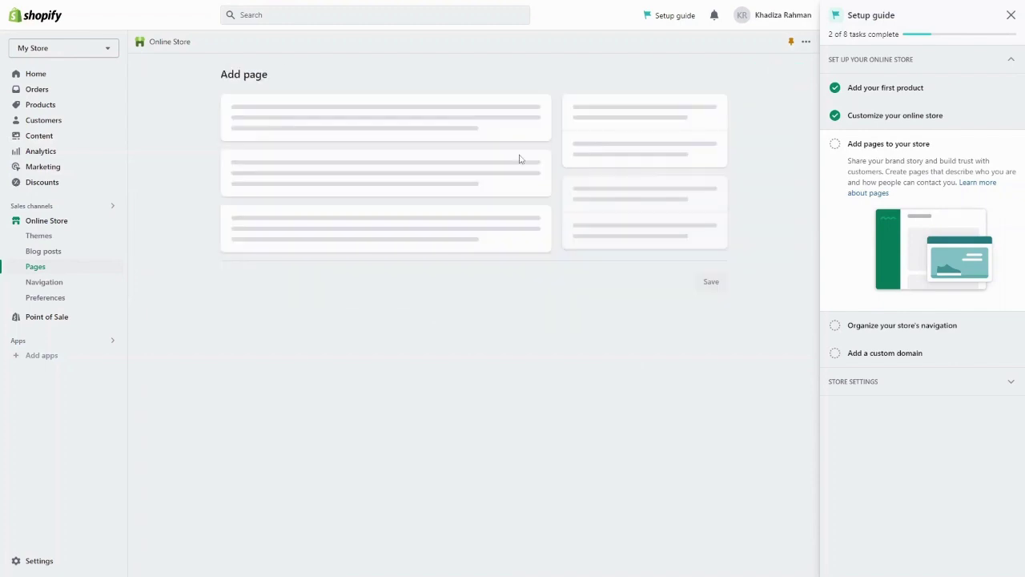
Create a visible store page titled "About US" with the default page template and empty content, and save it.
click(296, 120)
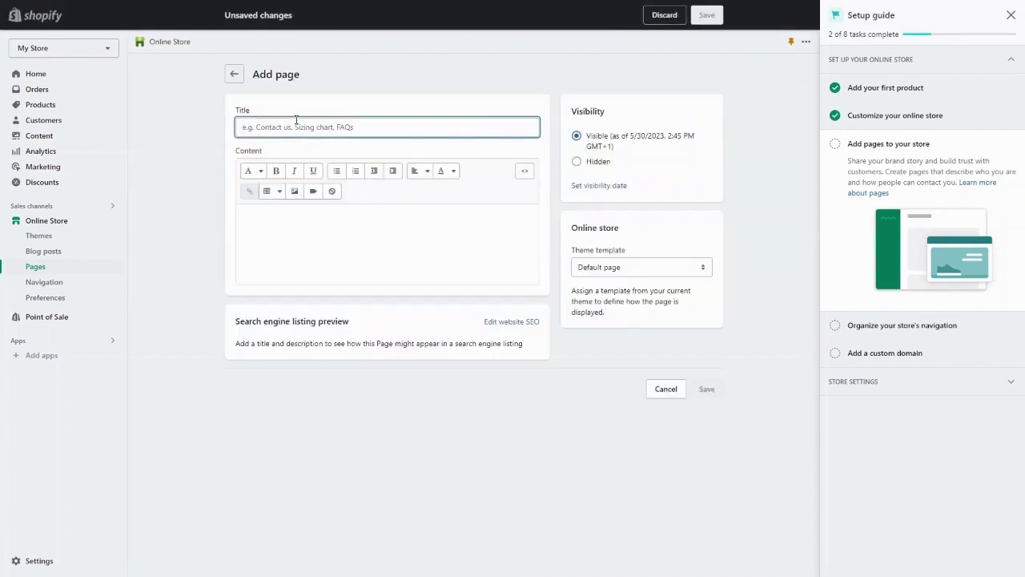
text(Mens)
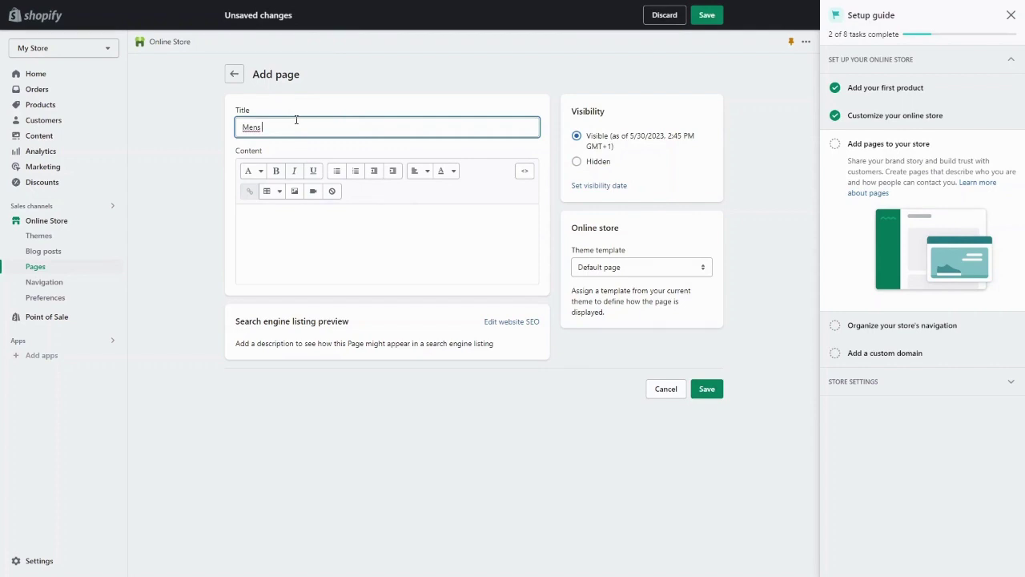
double_click(250, 132)
text(Abo)
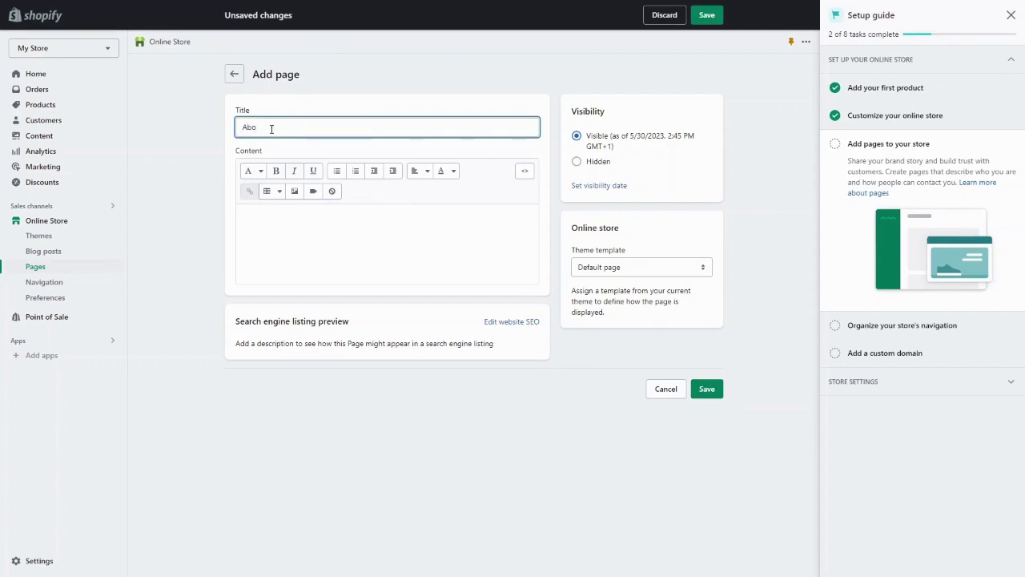
text(ut Us)
click(604, 267)
key(Escape)
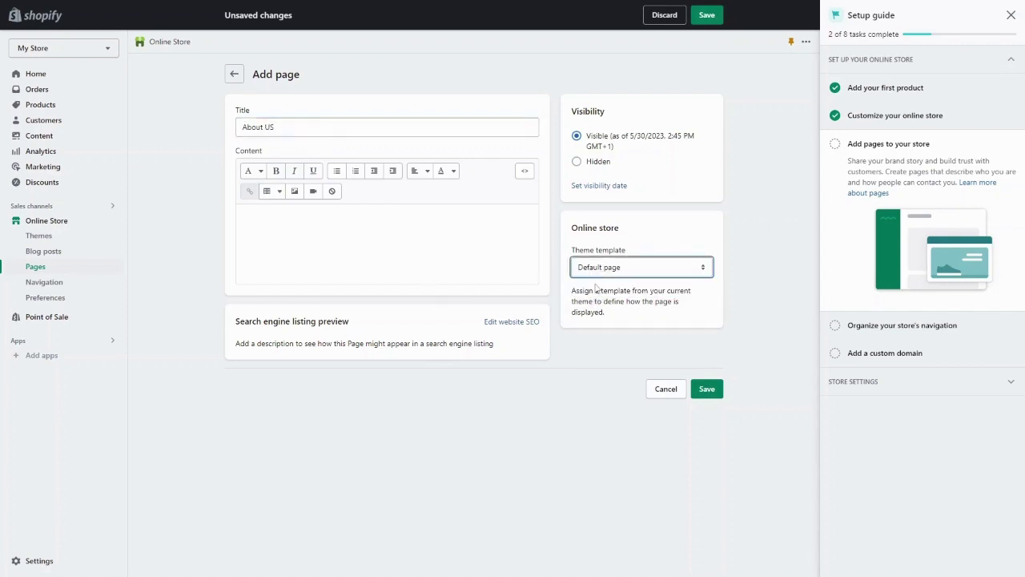
click(442, 258)
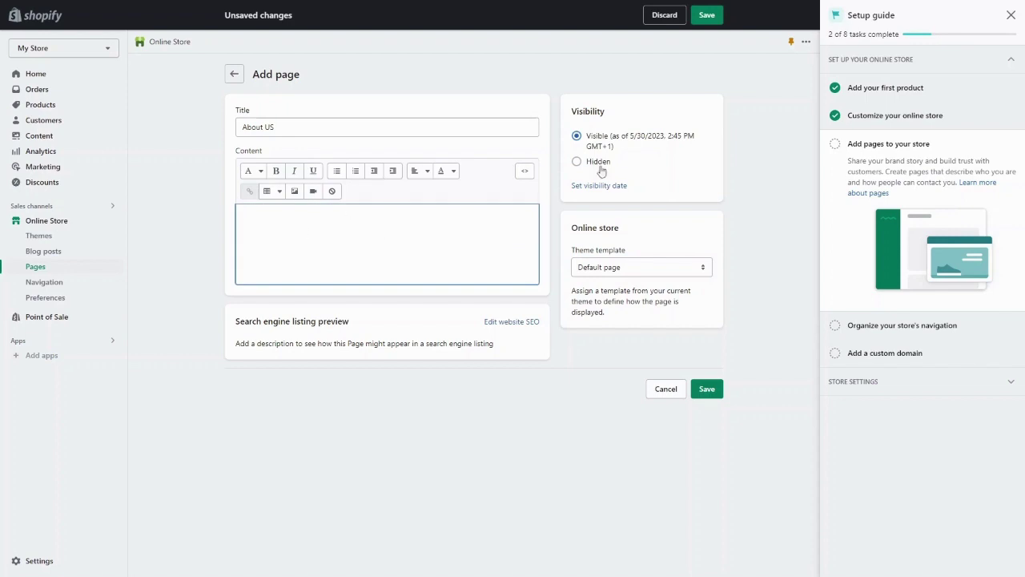
click(706, 14)
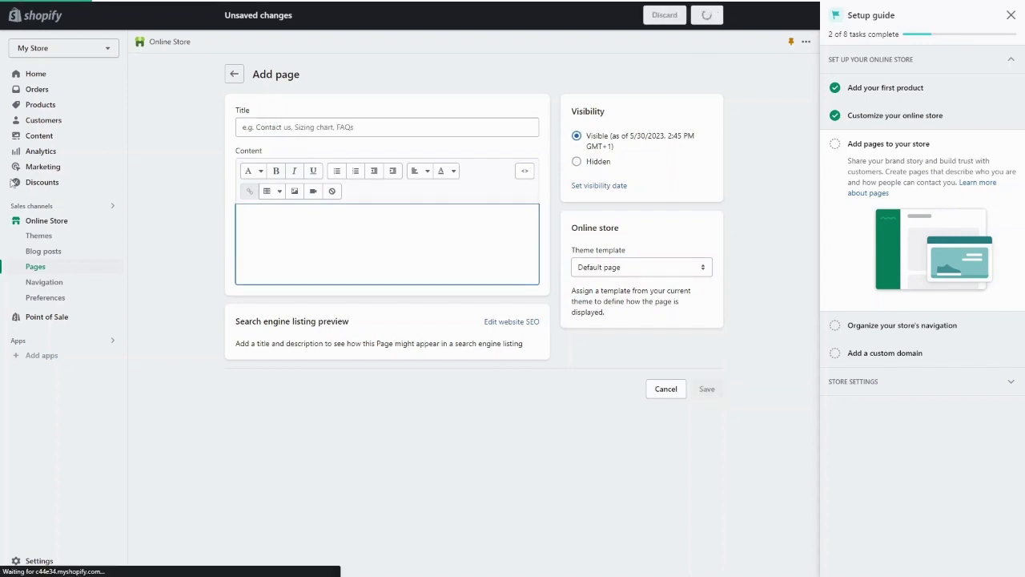
Return to the setup guide, start organizing the store's navigation, and open the main menu for editing.
click(34, 77)
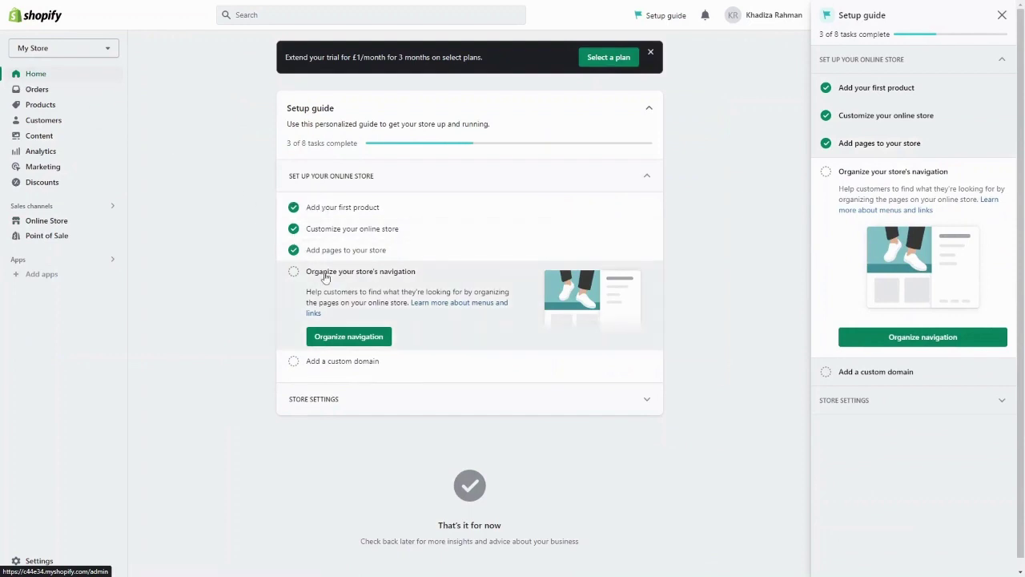
click(350, 337)
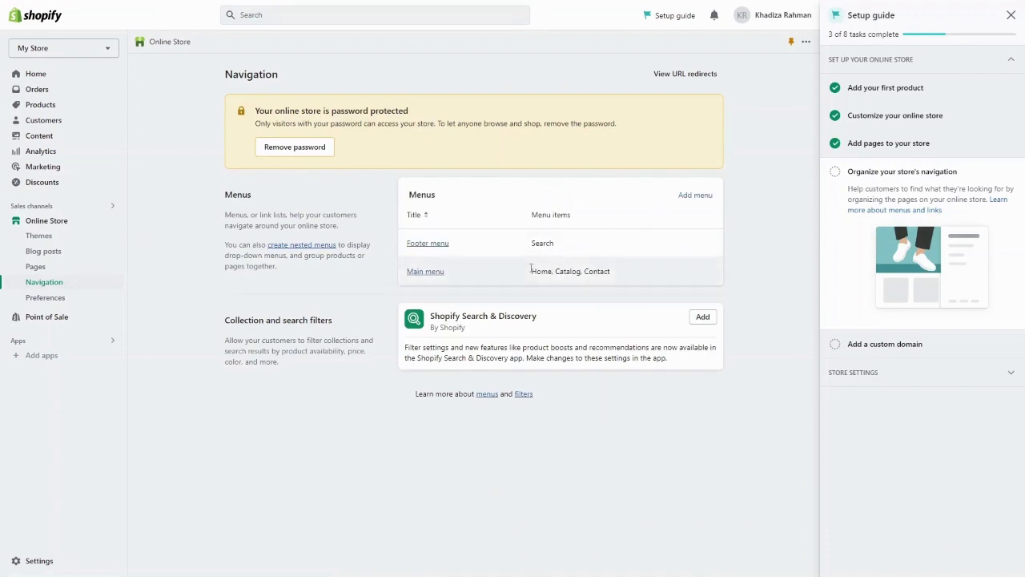
click(425, 277)
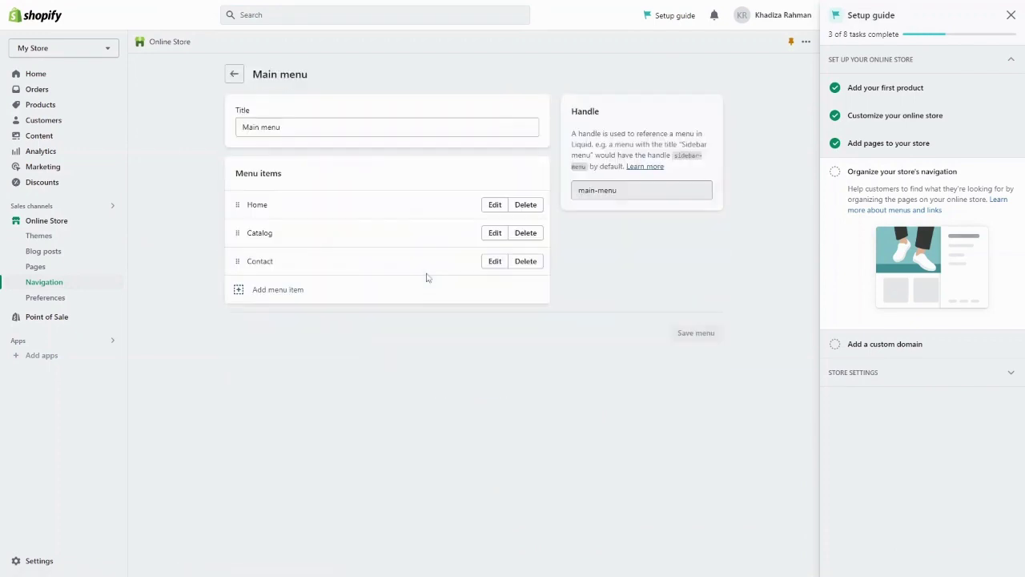
mouse_move(237, 260)
mouse_down()
mouse_move(237, 239)
mouse_move(236, 257)
mouse_up()
Add a main menu item named "About Us" that links to the About US page.
click(240, 298)
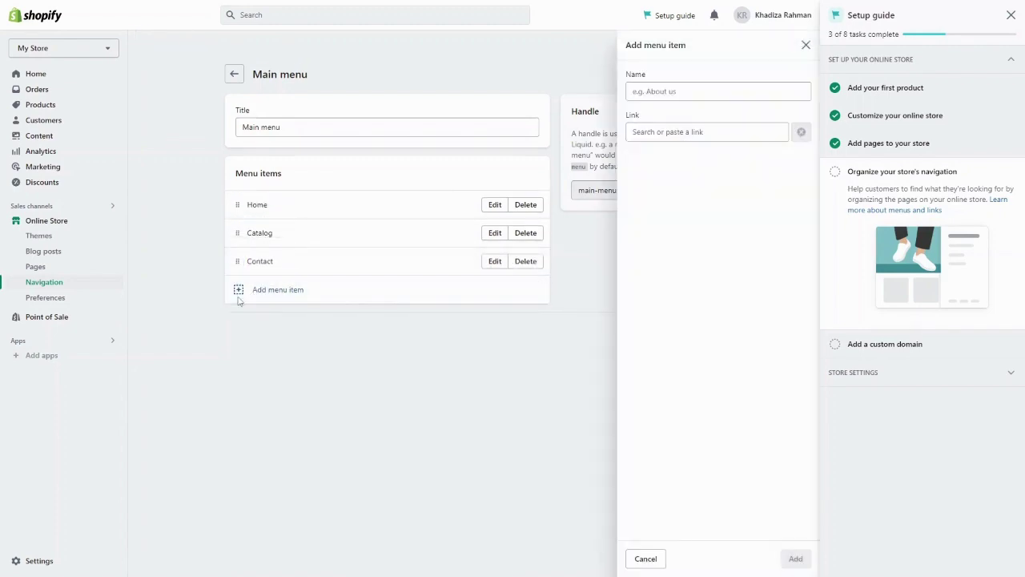
click(676, 133)
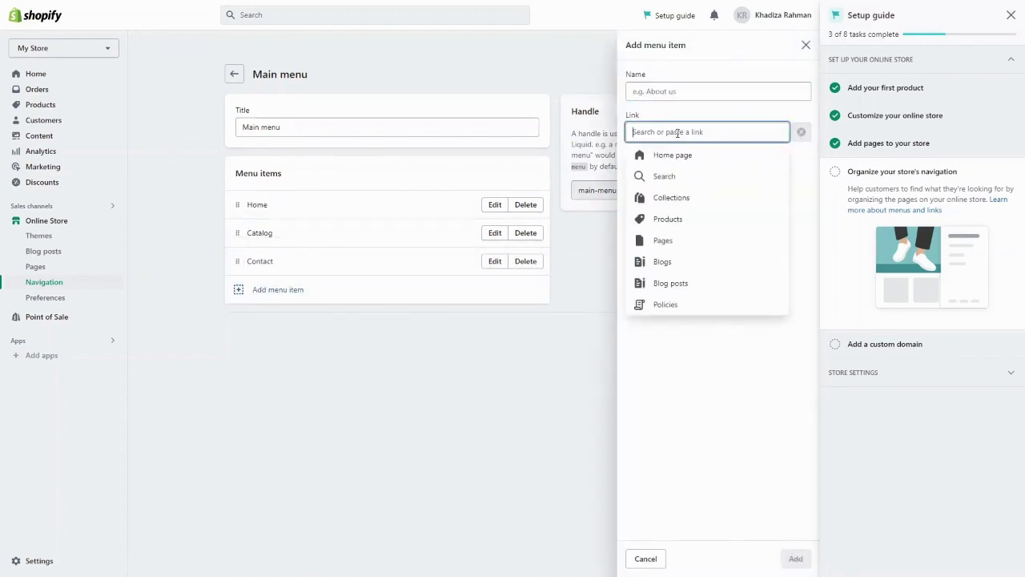
click(661, 242)
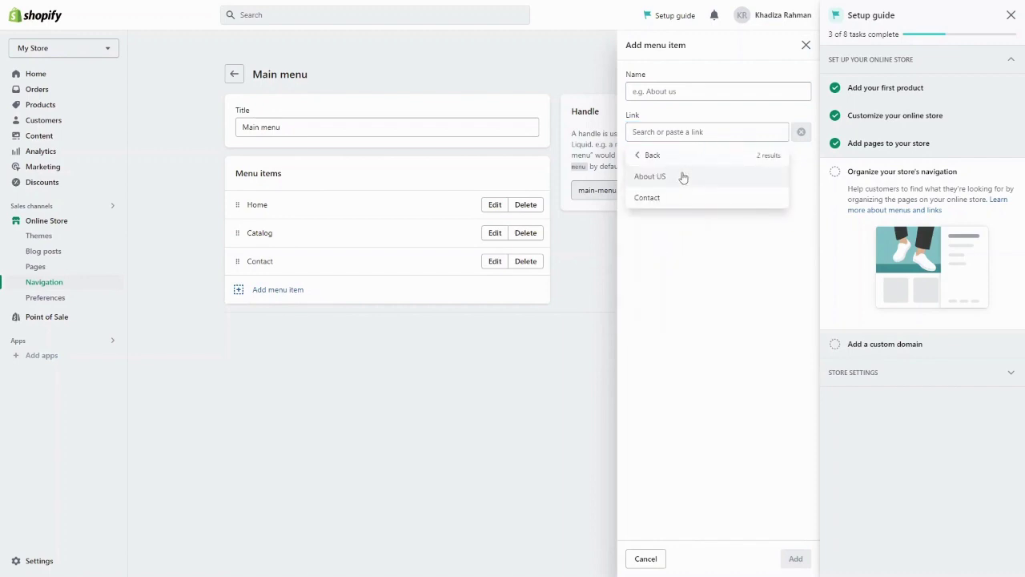
click(680, 176)
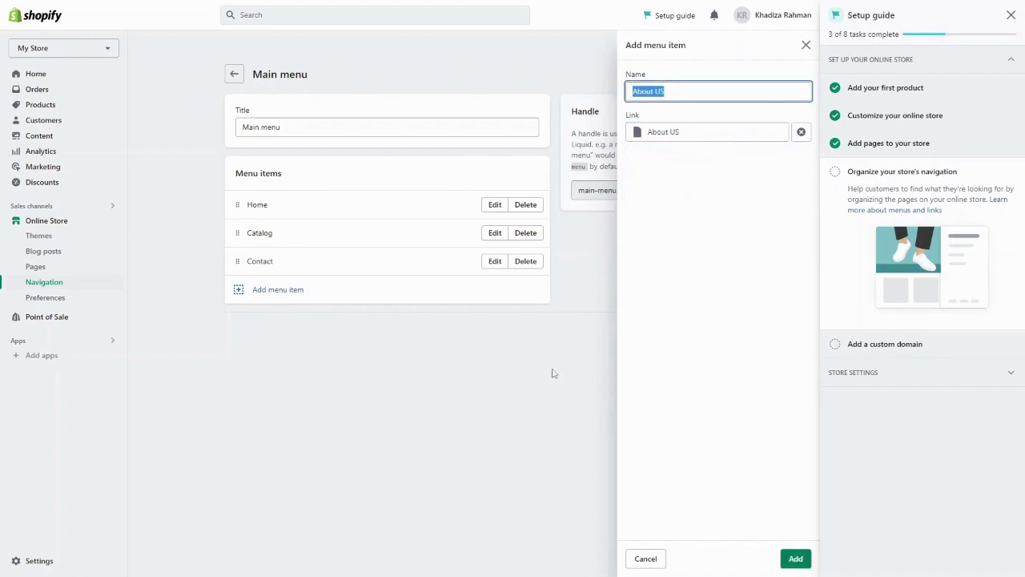
click(670, 92)
key(BackSpace)
text(s)
click(796, 558)
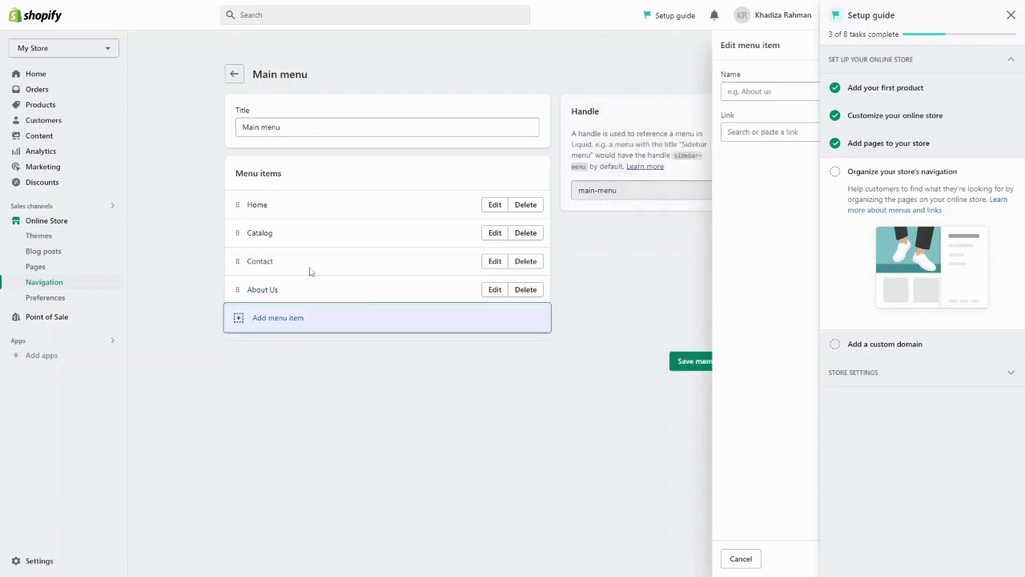
Move the About Us item directly below Home in the main menu and save the menu.
drag(237, 290, 233, 251)
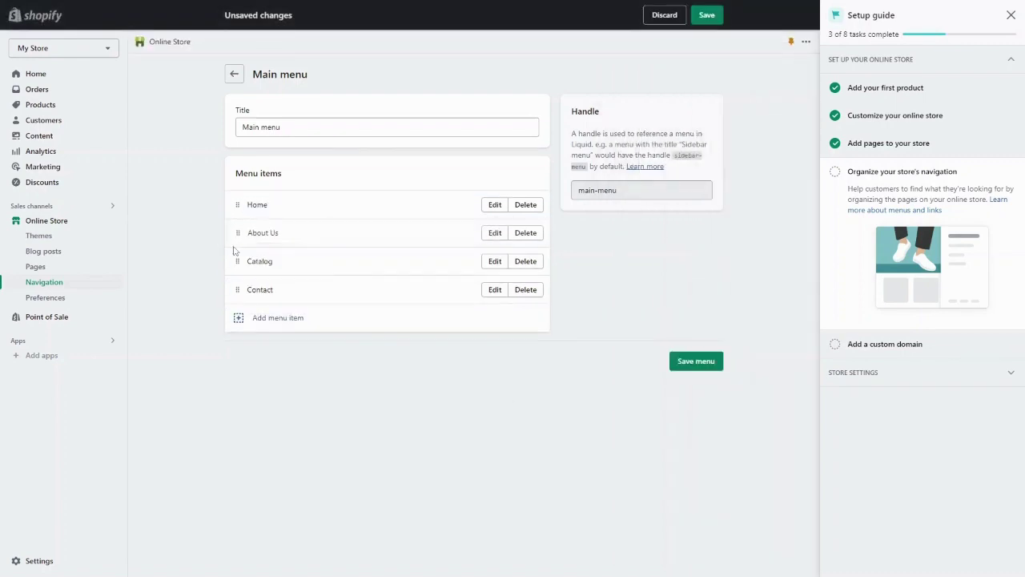
click(707, 15)
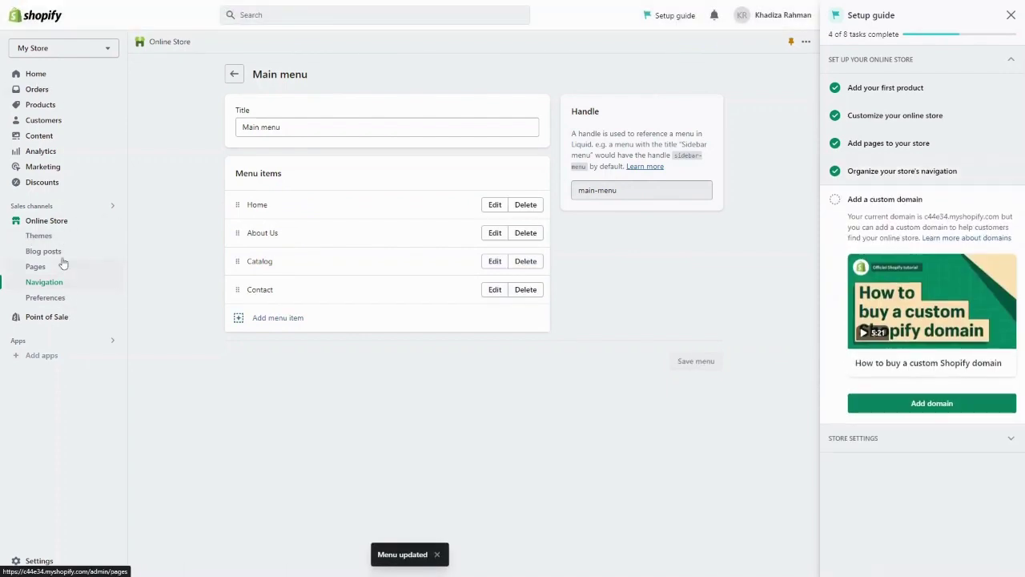
Look at the options for buying or connecting a custom domain from the setup guide, and close the settings.
click(64, 76)
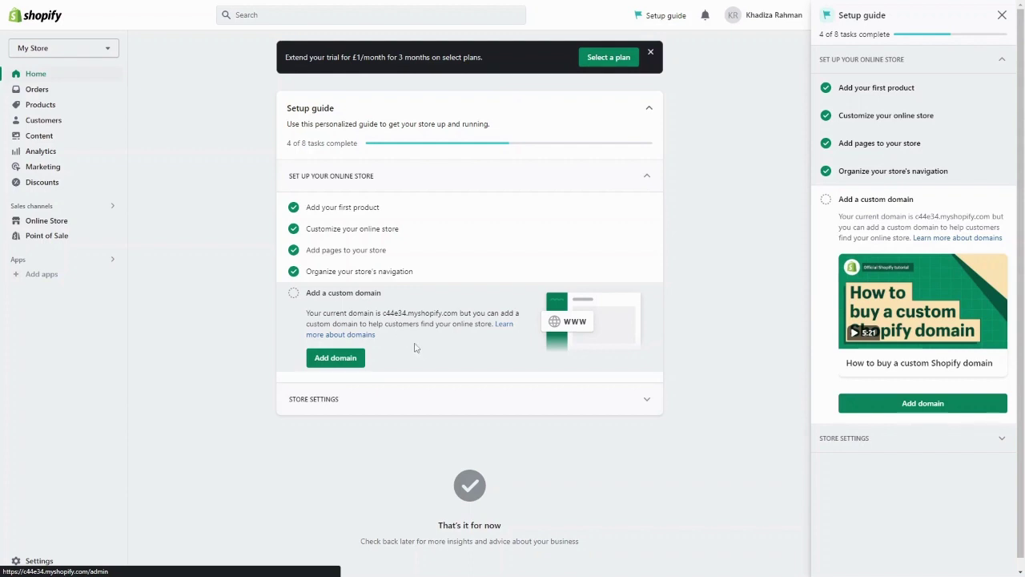
click(348, 360)
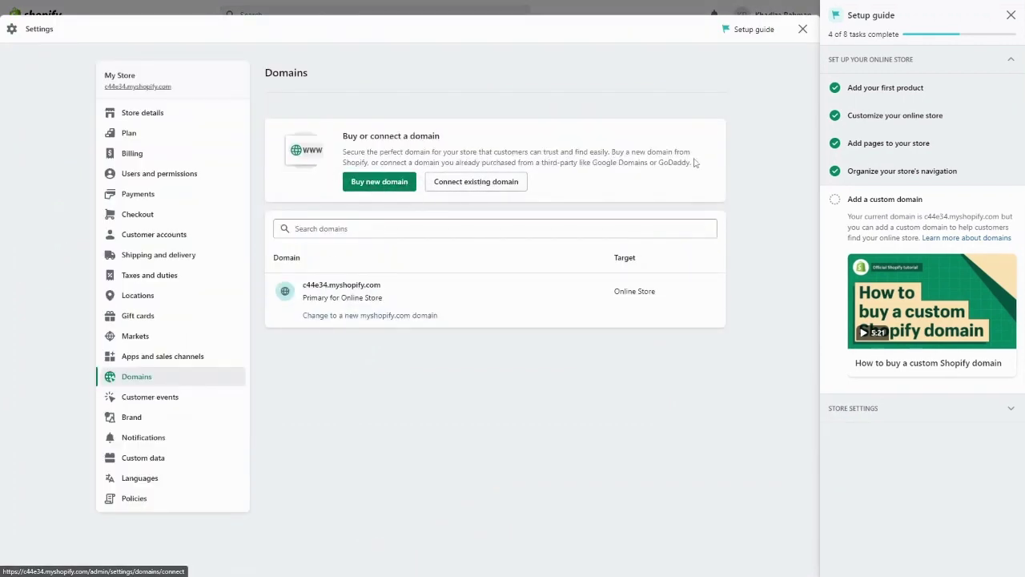
click(802, 29)
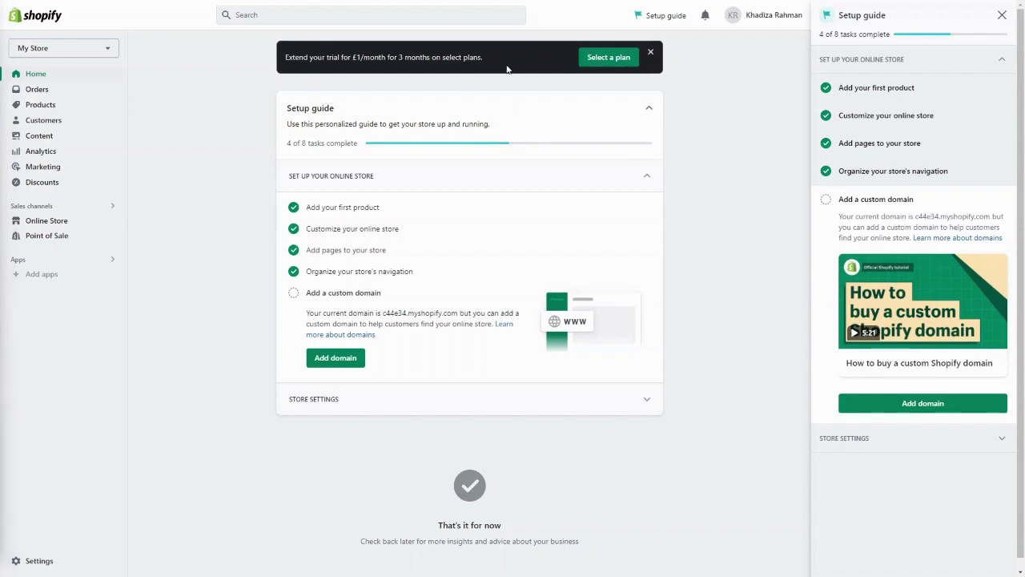
Open the plan selection and compare the pricing, payment fees, features and shipping of the Basic, Shopify and Advanced plans.
click(611, 57)
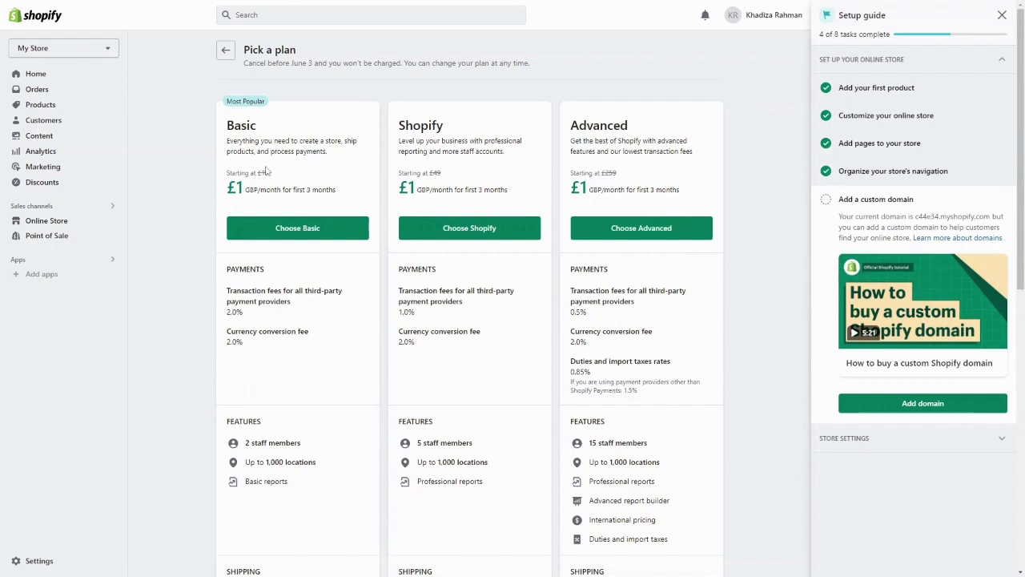
scroll(316, 225, down, 1)
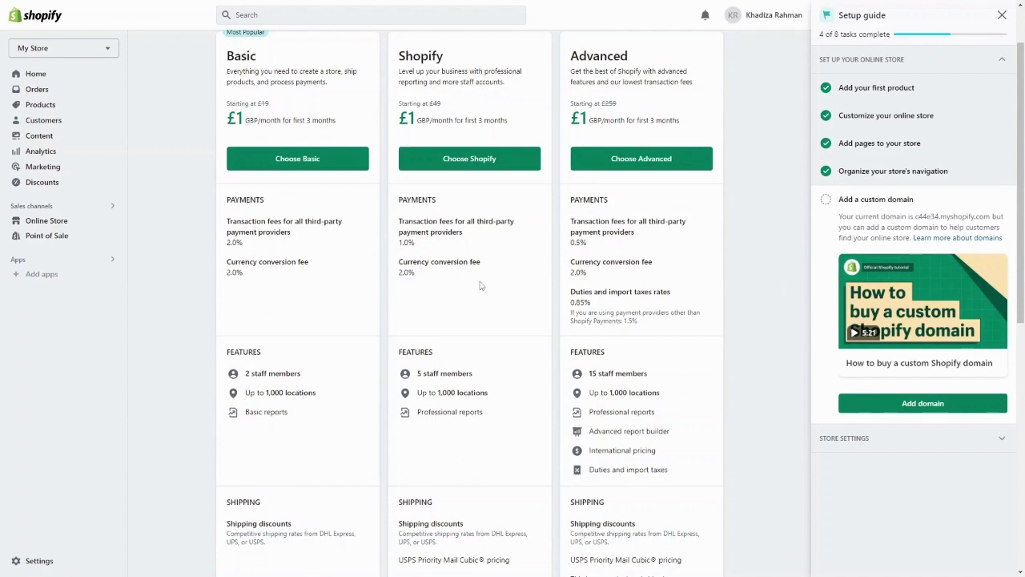
scroll(481, 285, up, 1)
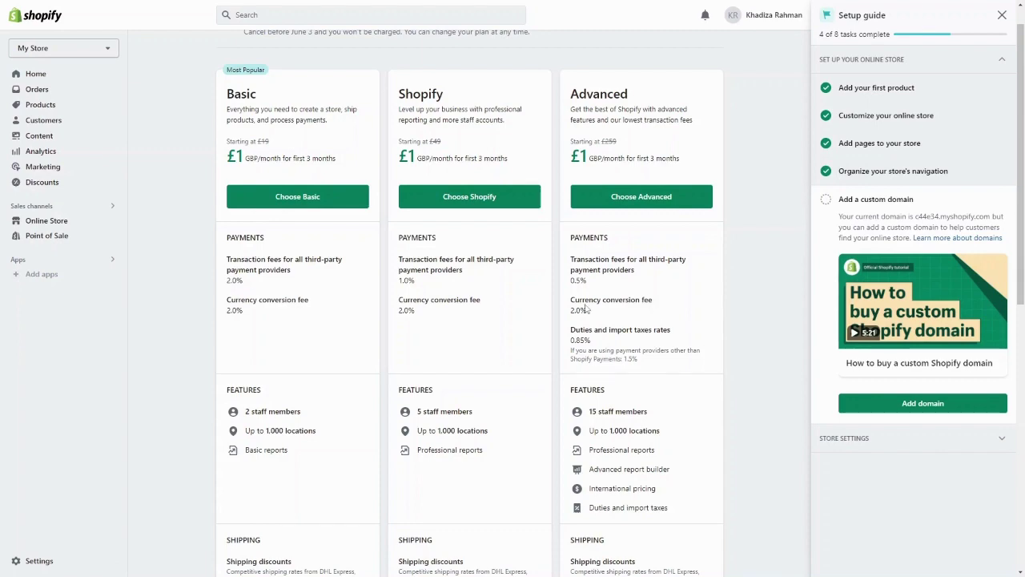
scroll(586, 308, down, 1)
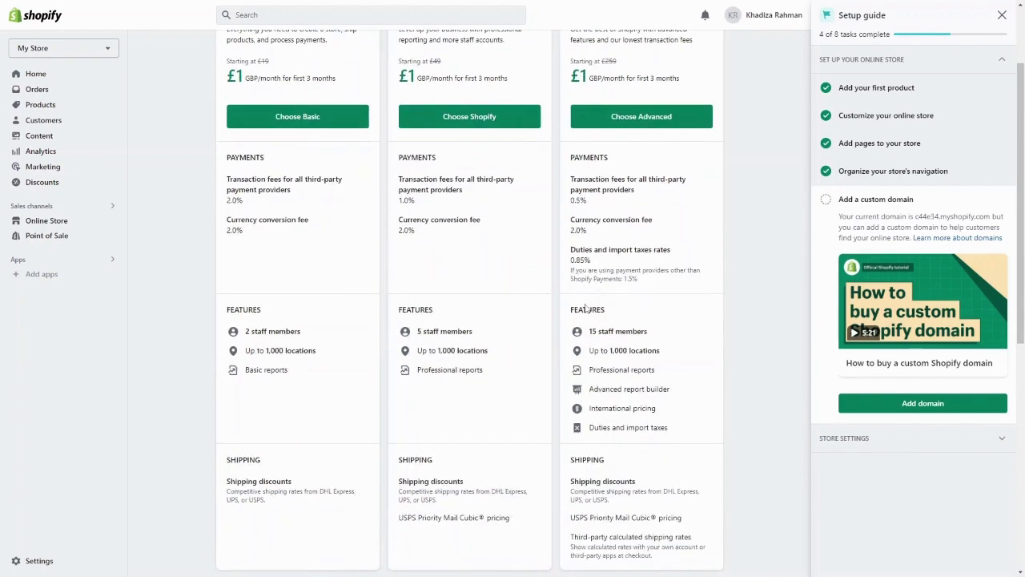
scroll(465, 383, down, 1)
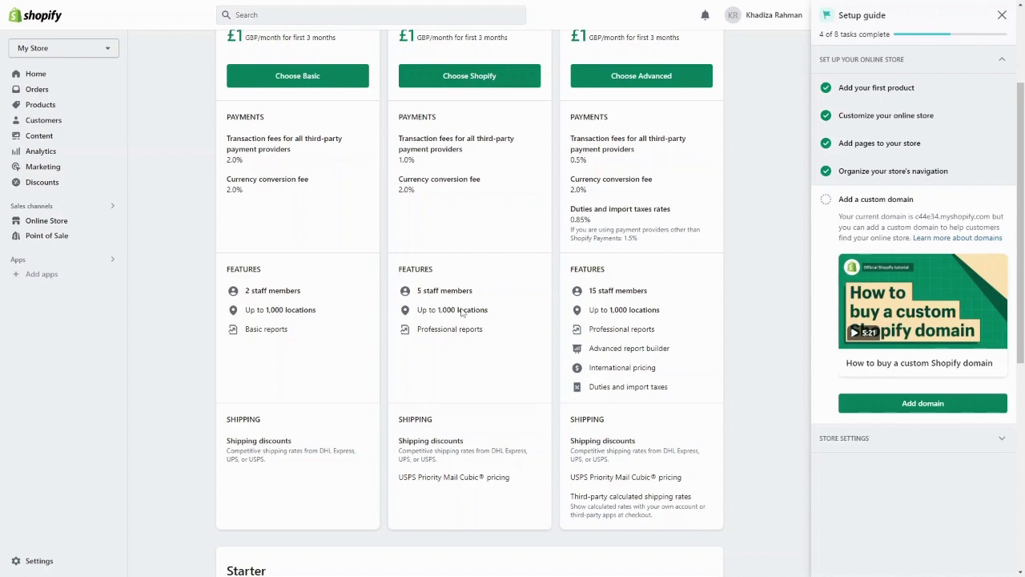
scroll(462, 313, up, 2)
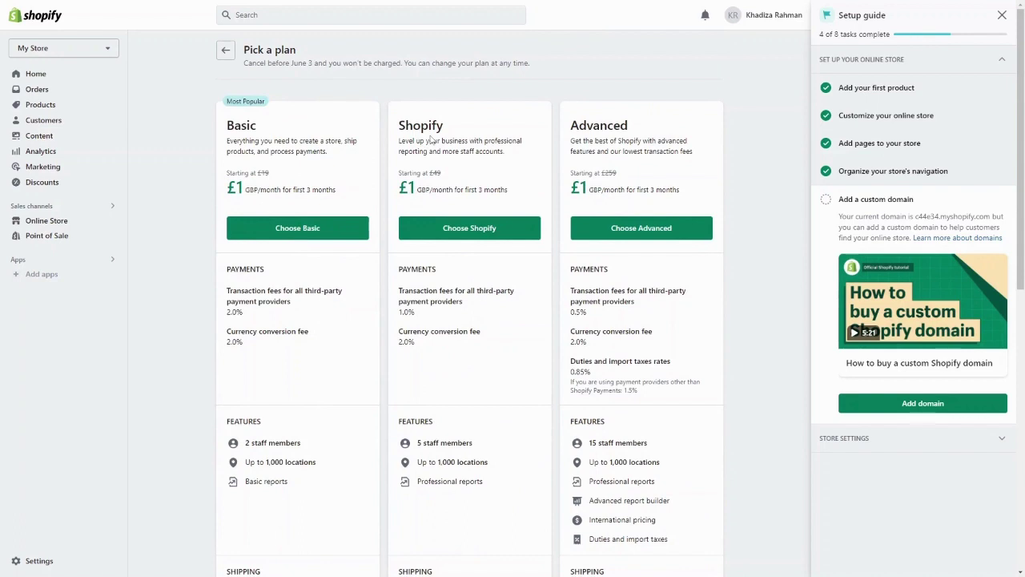